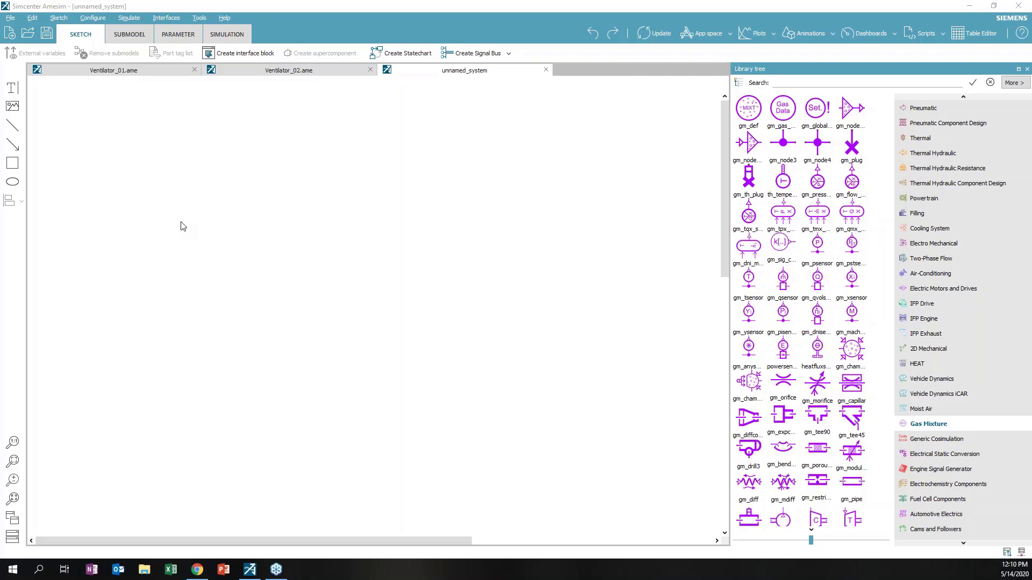
Place a Gas Data block near the new sketch's top-left corner
{"action": "scroll", "coordinate": [998, 270], "scroll_direction": "up", "scroll_amount": 3}
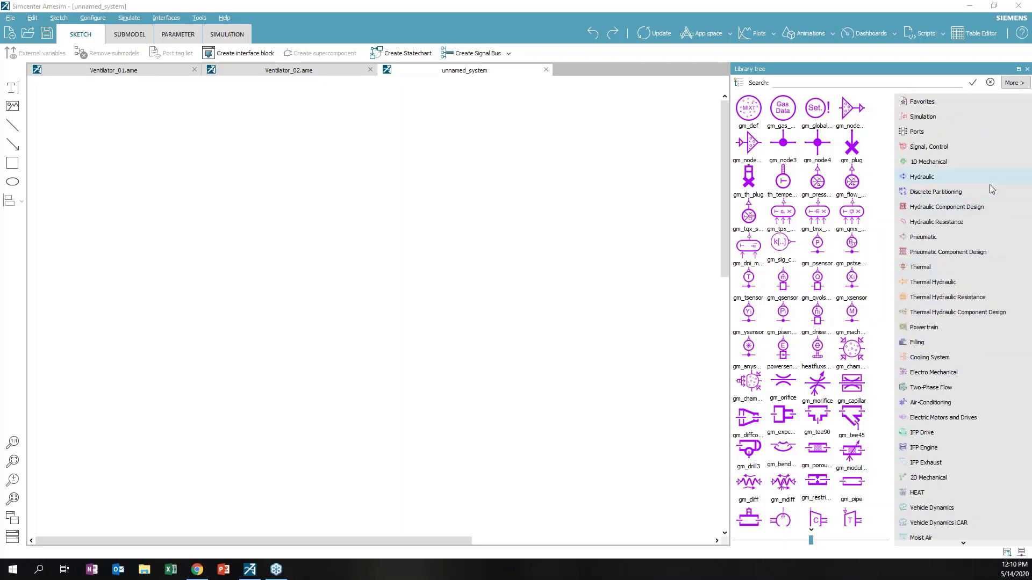
{"action": "scroll", "coordinate": [992, 398], "scroll_direction": "down", "scroll_amount": 2}
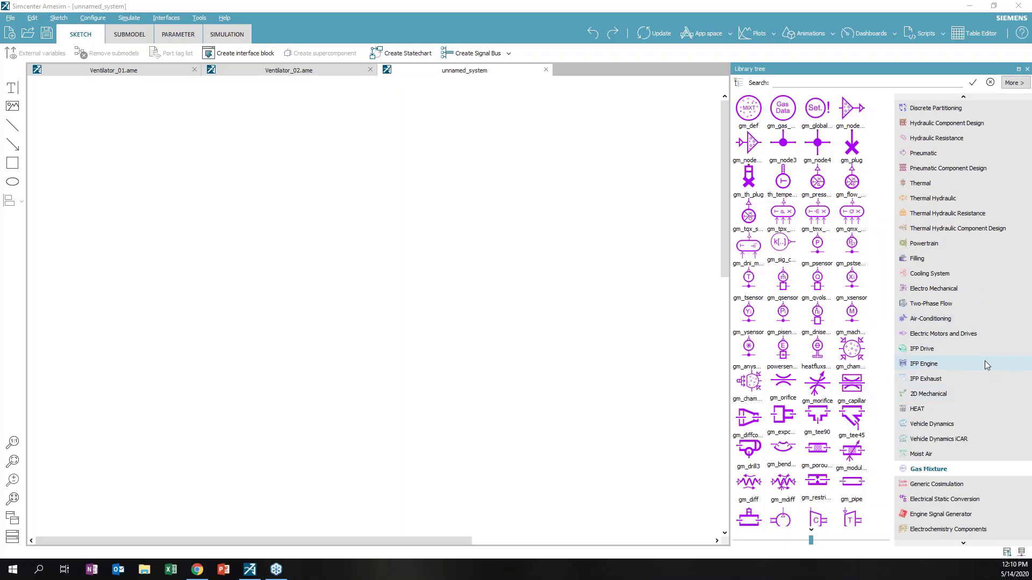
{"action": "scroll", "coordinate": [953, 475], "scroll_direction": "down", "scroll_amount": 1}
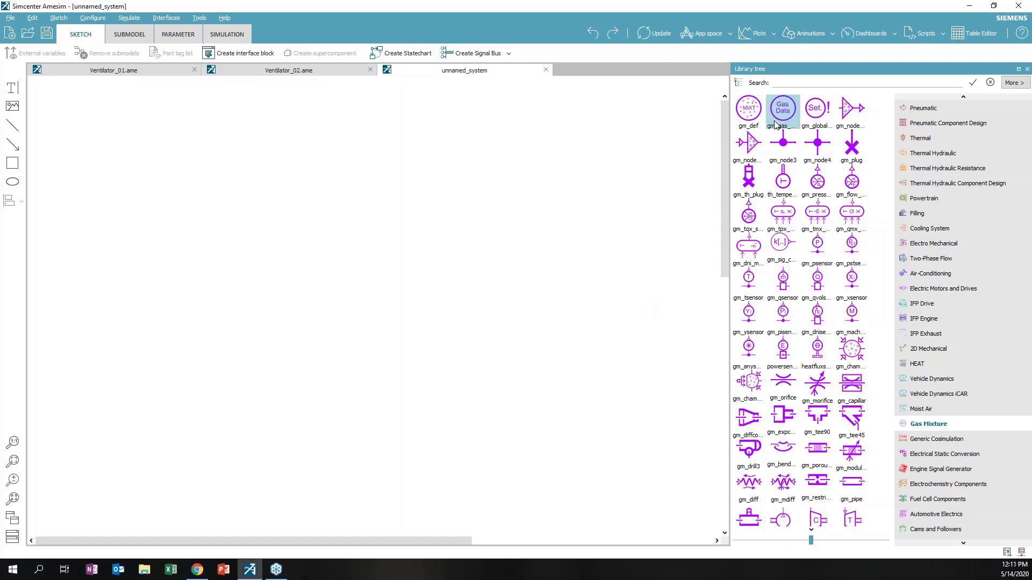
{"action": "left_click_drag", "start_coordinate": [782, 110], "coordinate": [394, 103]}
{"action": "left_click_drag", "start_coordinate": [135, 86], "coordinate": [99, 133]}
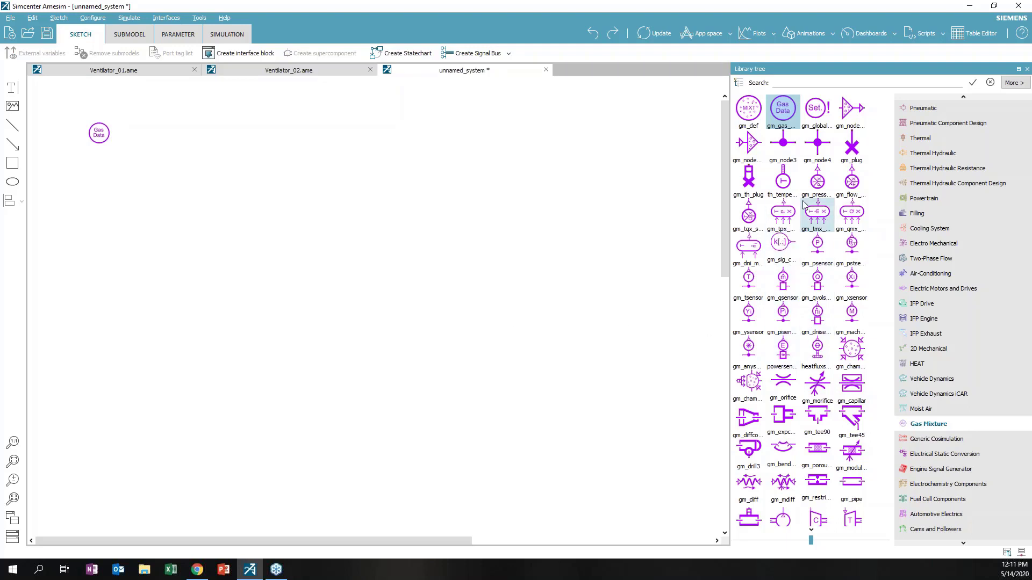
Add a chained gm_press pressure source, orifice, pipe and compressor-type component below it
{"action": "left_click", "coordinate": [816, 189]}
{"action": "left_click_drag", "start_coordinate": [817, 194], "coordinate": [147, 194]}
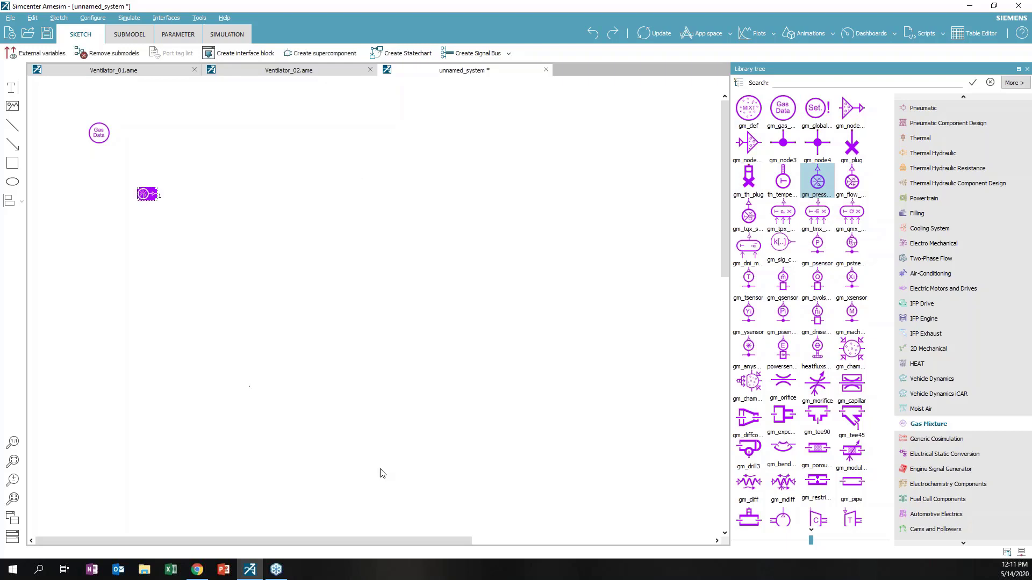
{"action": "left_click_drag", "start_coordinate": [783, 385], "coordinate": [164, 194]}
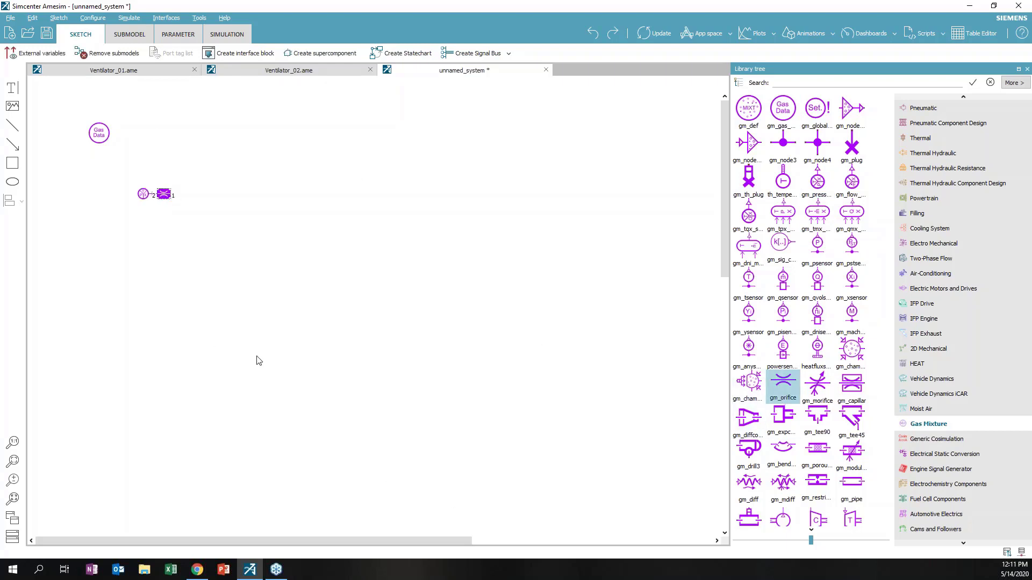
{"action": "left_click_drag", "start_coordinate": [851, 482], "coordinate": [184, 198]}
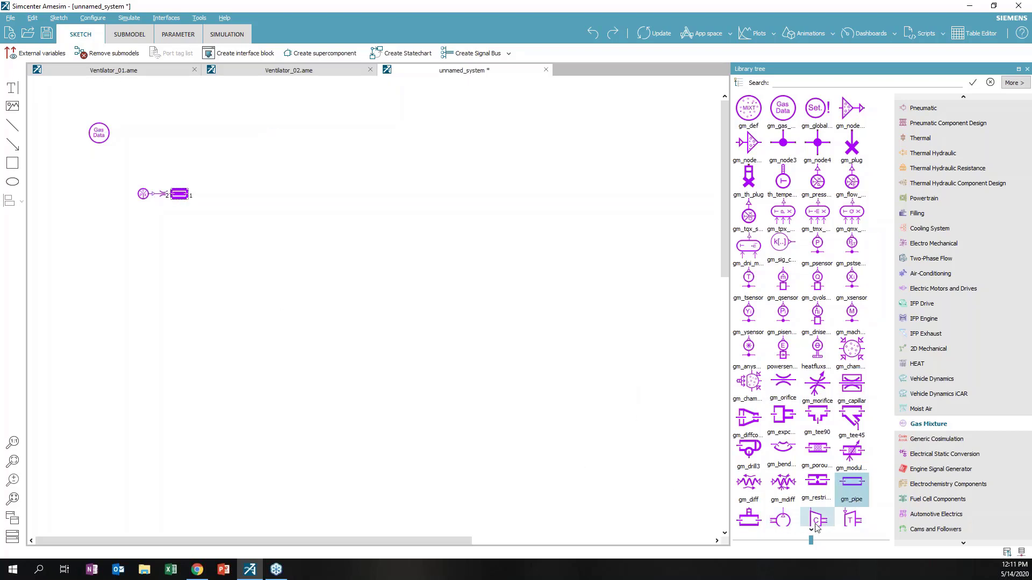
{"action": "left_click_drag", "start_coordinate": [816, 526], "coordinate": [207, 195]}
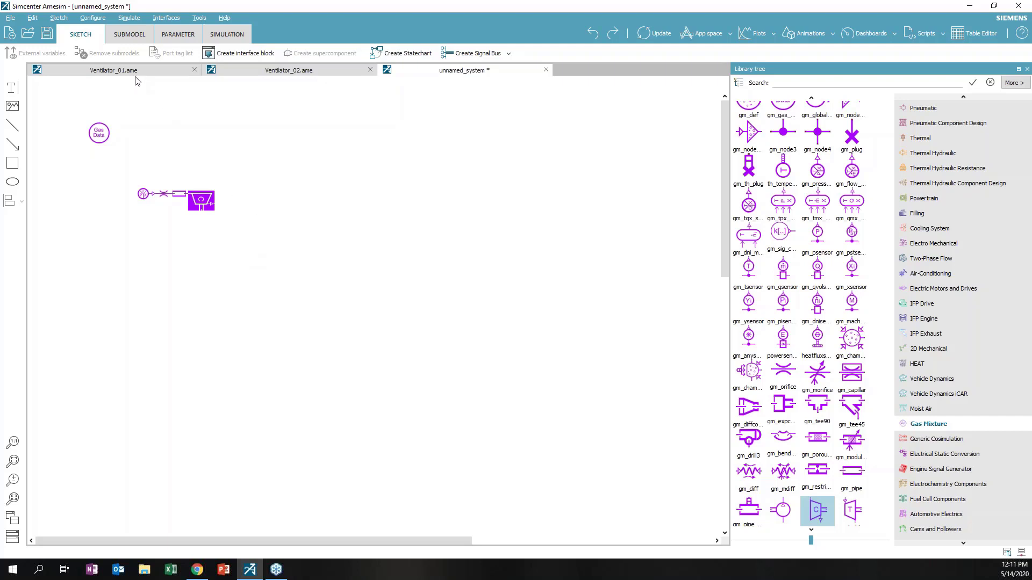
Close unnamed_system without saving and return to the Ventilator_01 diagram
{"action": "left_click", "coordinate": [546, 69]}
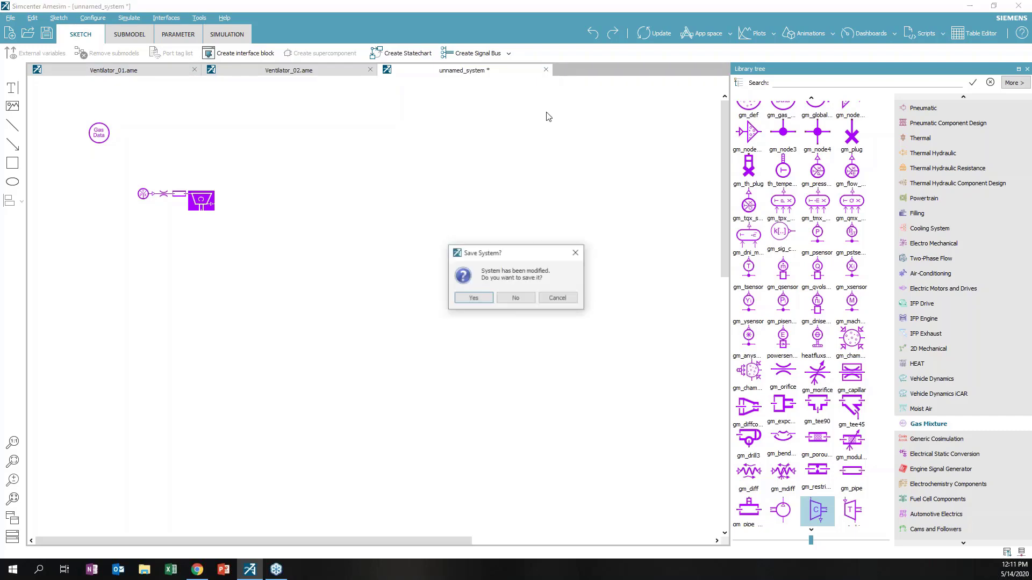
{"action": "left_click", "coordinate": [524, 297]}
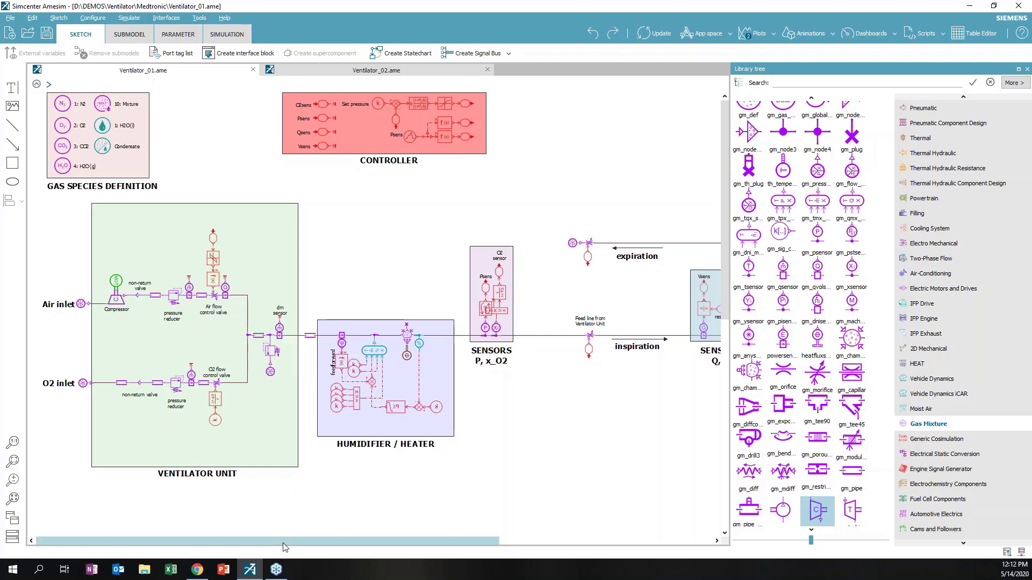
Scroll right to reveal the PATIENT lung block, nudge it slightly left, then deselect it
{"action": "left_click_drag", "start_coordinate": [284, 542], "coordinate": [335, 554]}
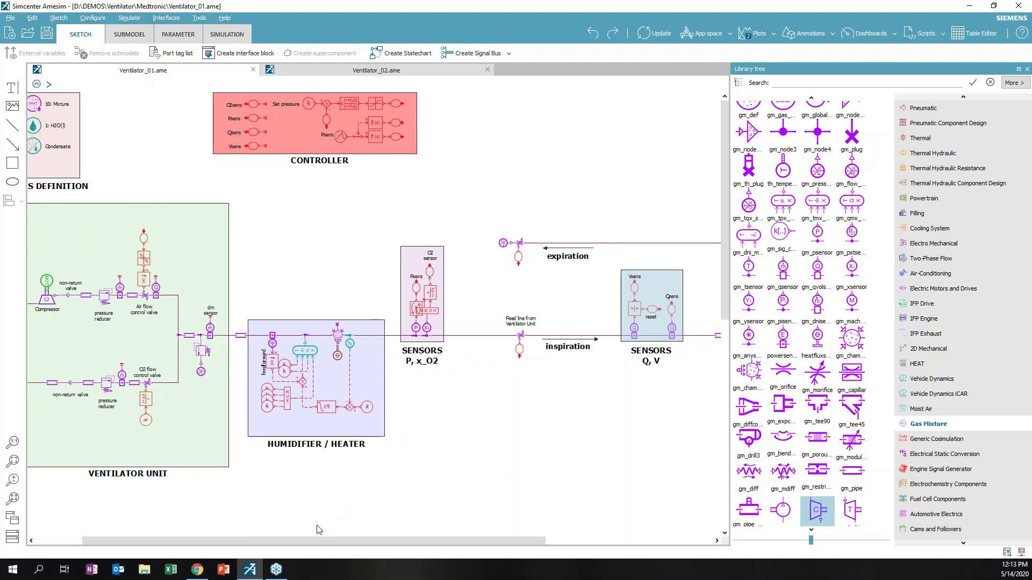
{"action": "left_click_drag", "start_coordinate": [310, 543], "coordinate": [343, 554]}
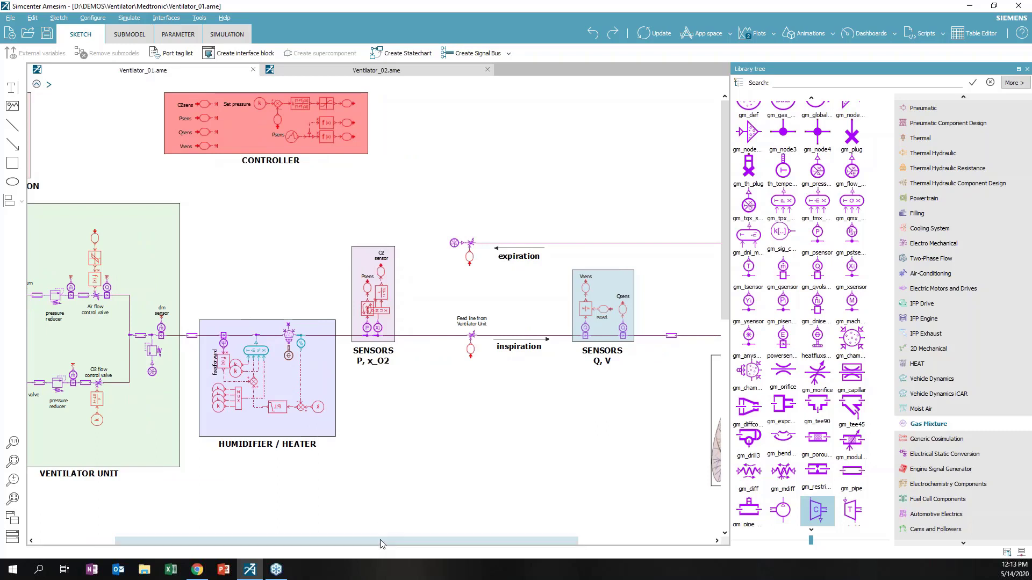
{"action": "left_click_drag", "start_coordinate": [382, 546], "coordinate": [487, 540]}
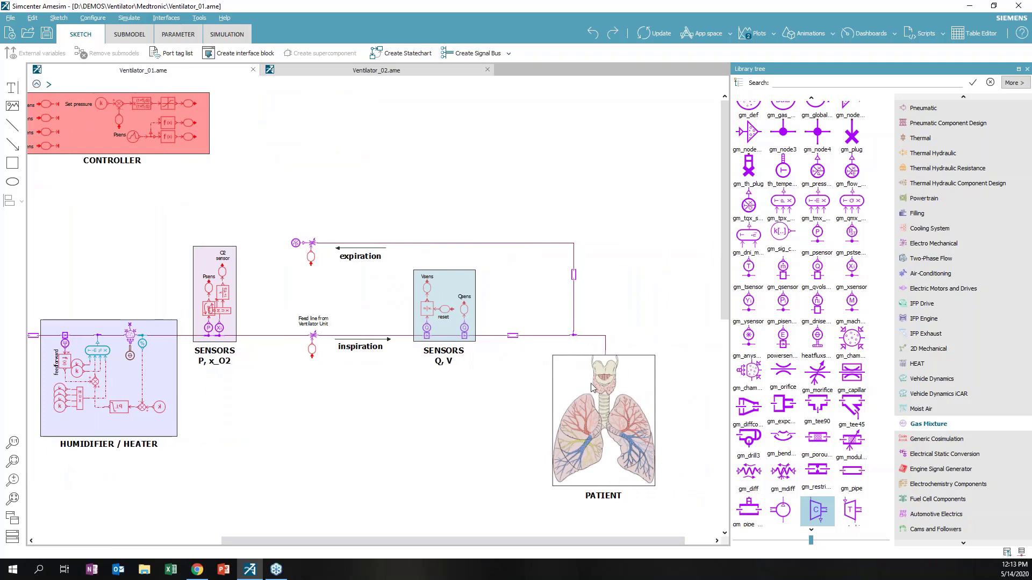
{"action": "left_click", "coordinate": [579, 445]}
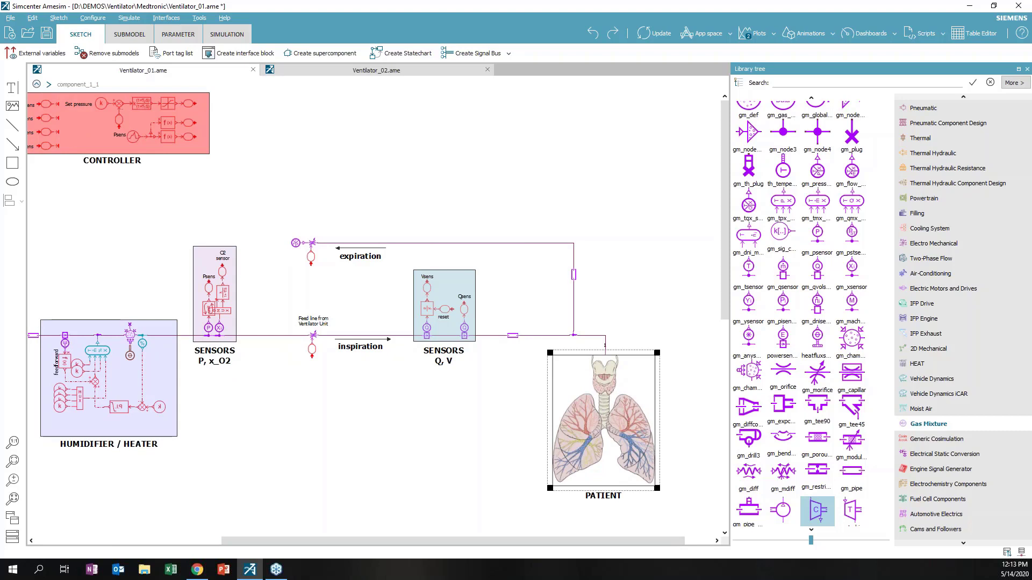
{"action": "mouse_move", "coordinate": [582, 403]}
{"action": "left_mouse_down"}
{"action": "mouse_move", "coordinate": [613, 460]}
{"action": "mouse_move", "coordinate": [574, 403]}
{"action": "left_mouse_up"}
{"action": "left_click", "coordinate": [543, 357]}
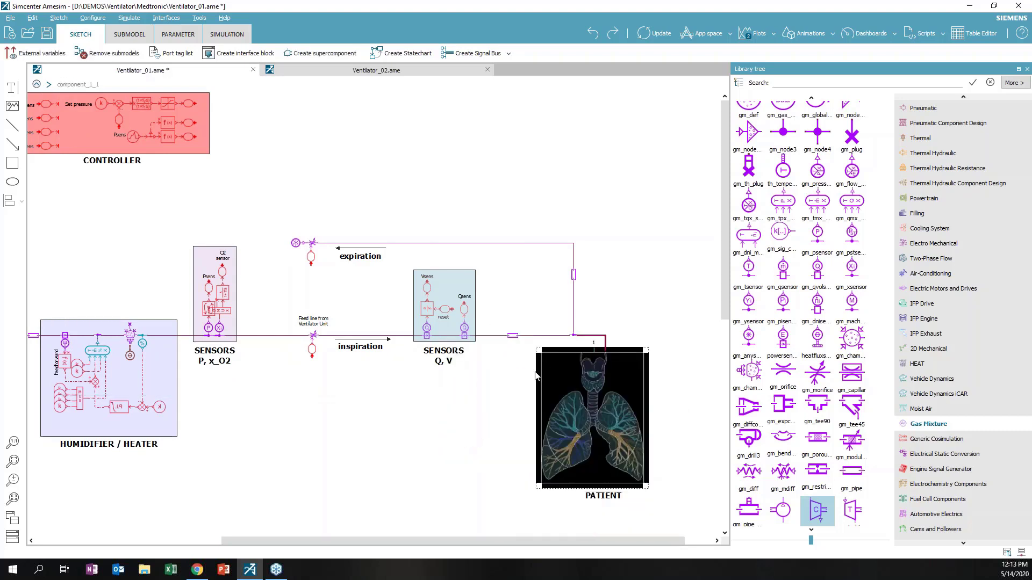
{"action": "left_click", "coordinate": [414, 374]}
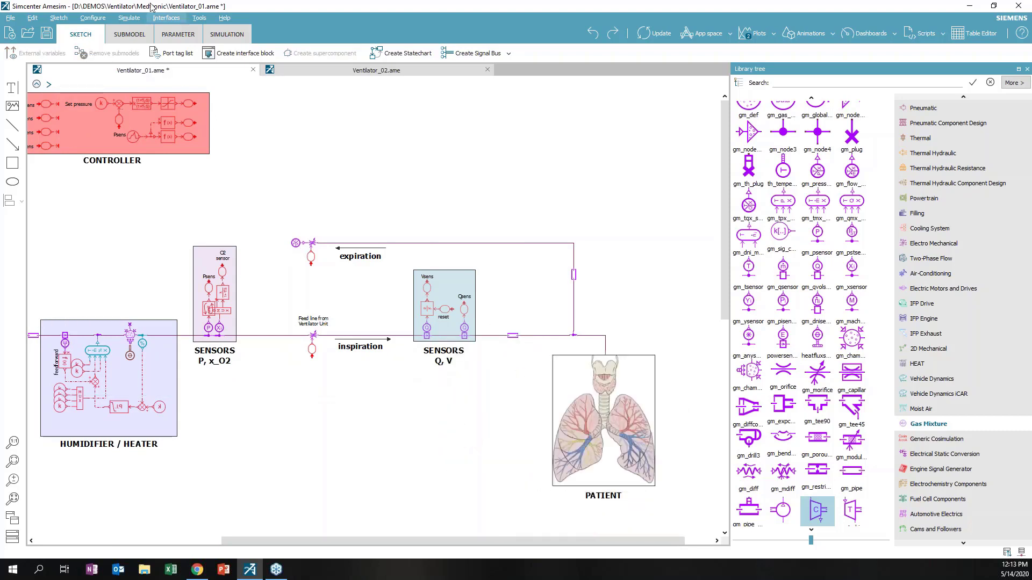
Inspect the PATIENT LUNG supercomponent parameters, then compile and run the 60 s simulation
{"action": "left_click", "coordinate": [178, 34]}
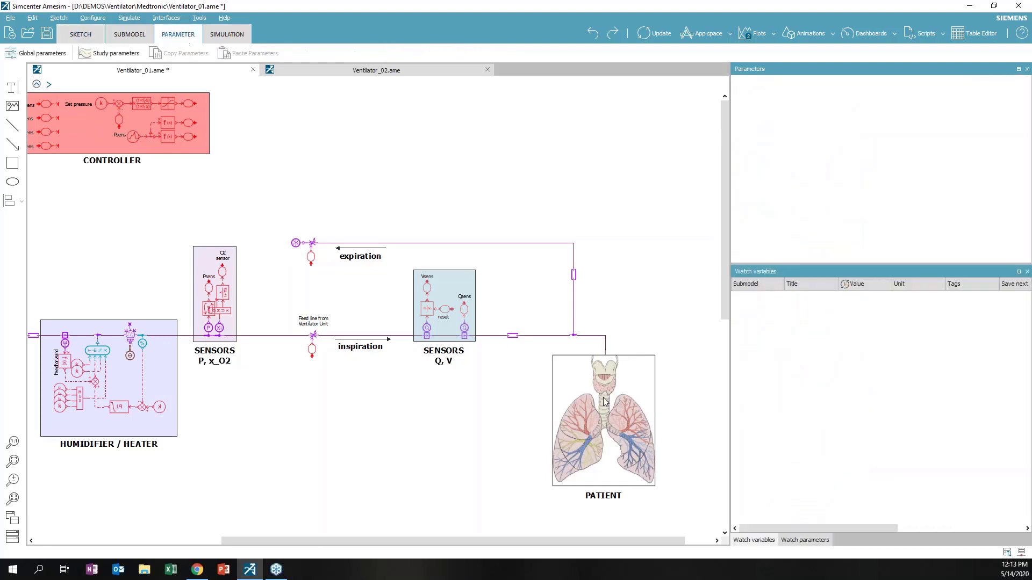
{"action": "left_click", "coordinate": [605, 402]}
{"action": "double_click", "coordinate": [605, 402]}
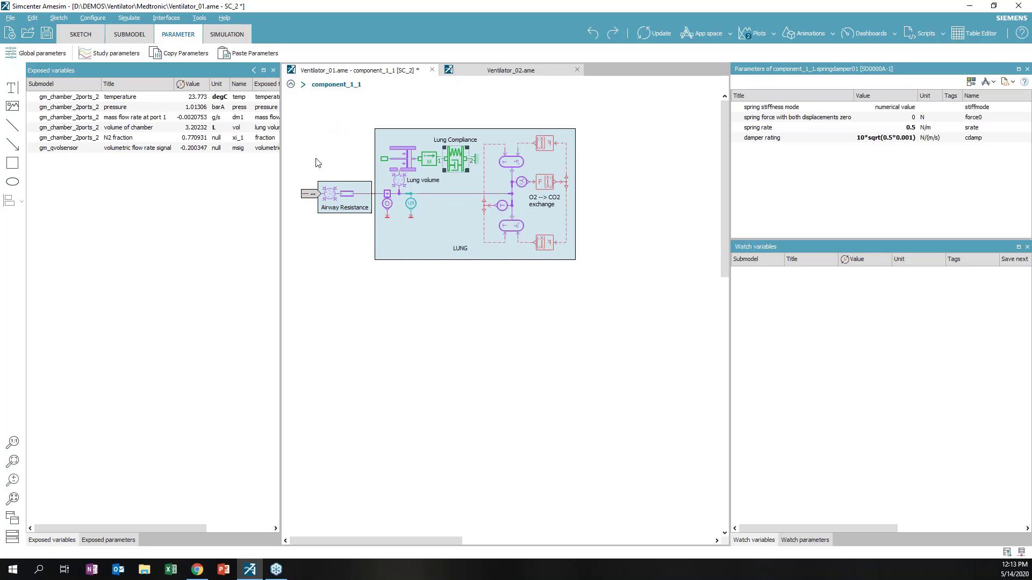
{"action": "left_click", "coordinate": [291, 85]}
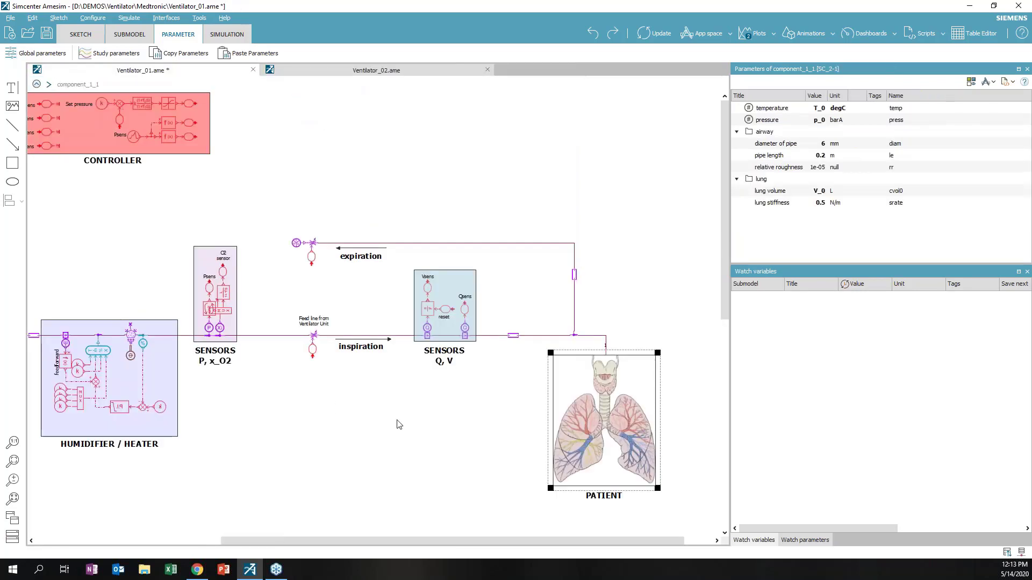
{"action": "left_click", "coordinate": [229, 37]}
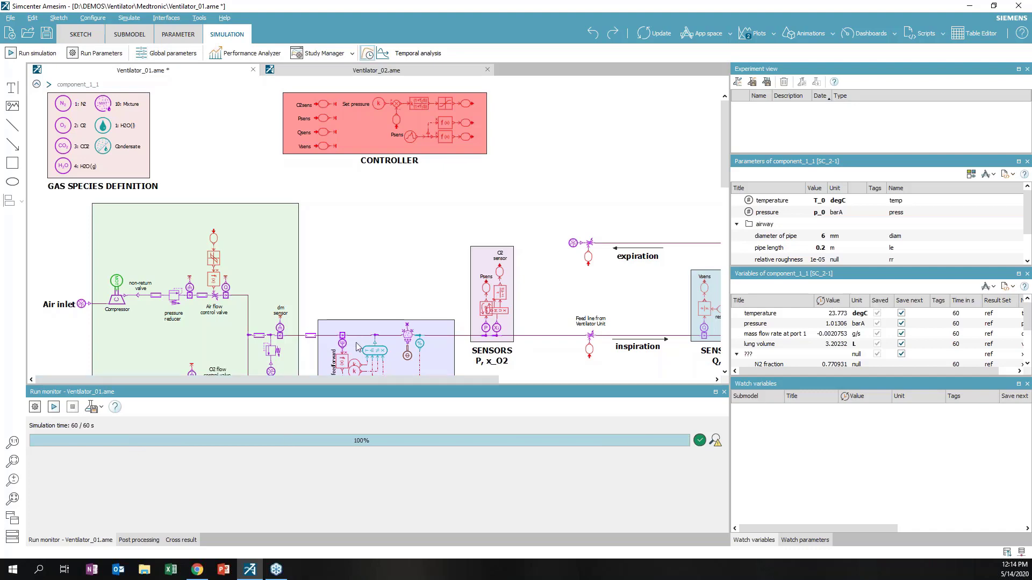
Enlarge the Variables list and plot patient pressure over 60 s, cycling about 1.01–1.09 barA
{"action": "left_click_drag", "start_coordinate": [351, 378], "coordinate": [426, 380]}
{"action": "scroll", "coordinate": [639, 276], "scroll_direction": "right", "scroll_amount": 5}
{"action": "scroll", "coordinate": [639, 276], "scroll_direction": "down", "scroll_amount": 2}
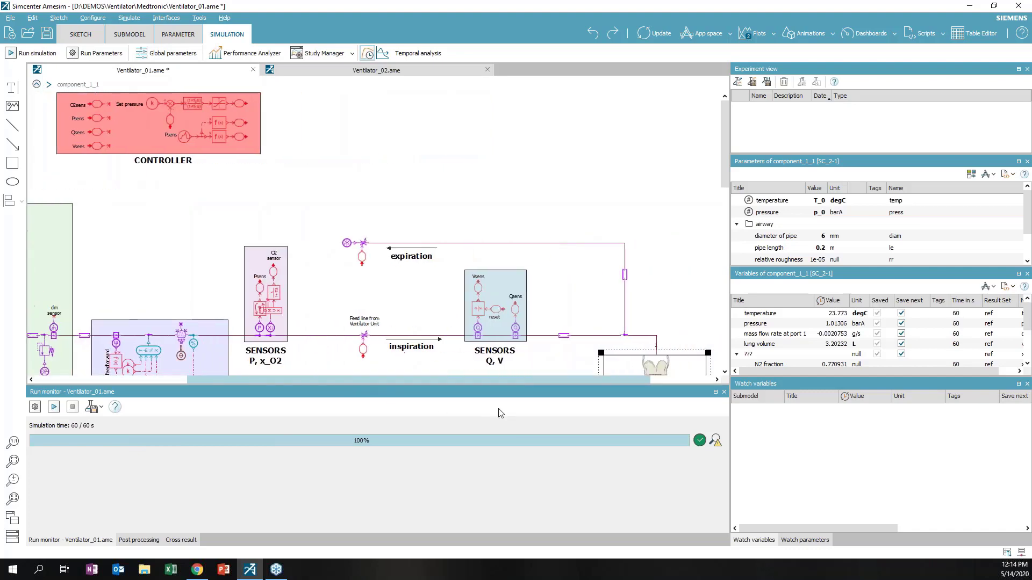
{"action": "scroll", "coordinate": [639, 276], "scroll_direction": "down", "scroll_amount": 2}
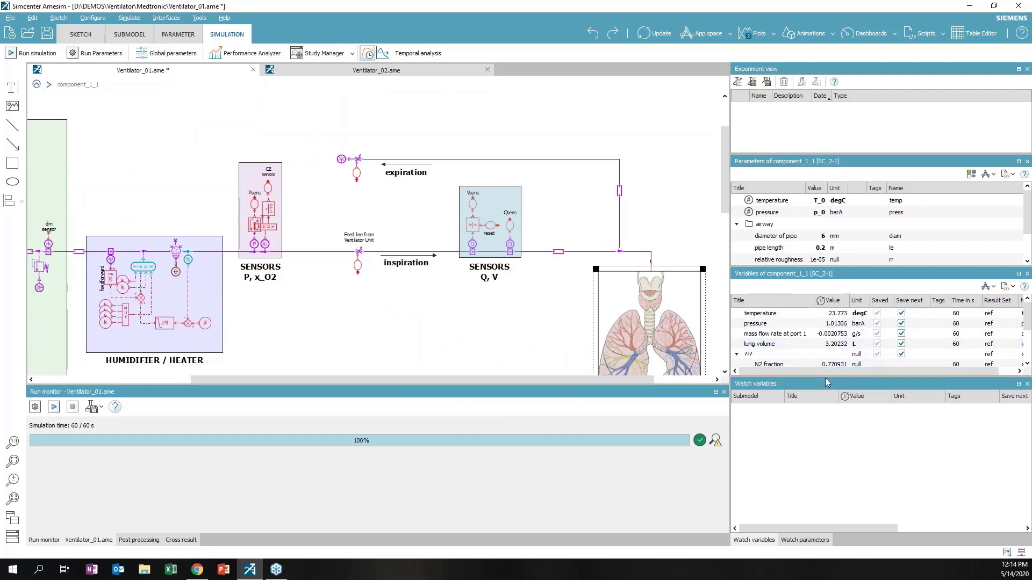
{"action": "left_click_drag", "start_coordinate": [825, 379], "coordinate": [825, 442]}
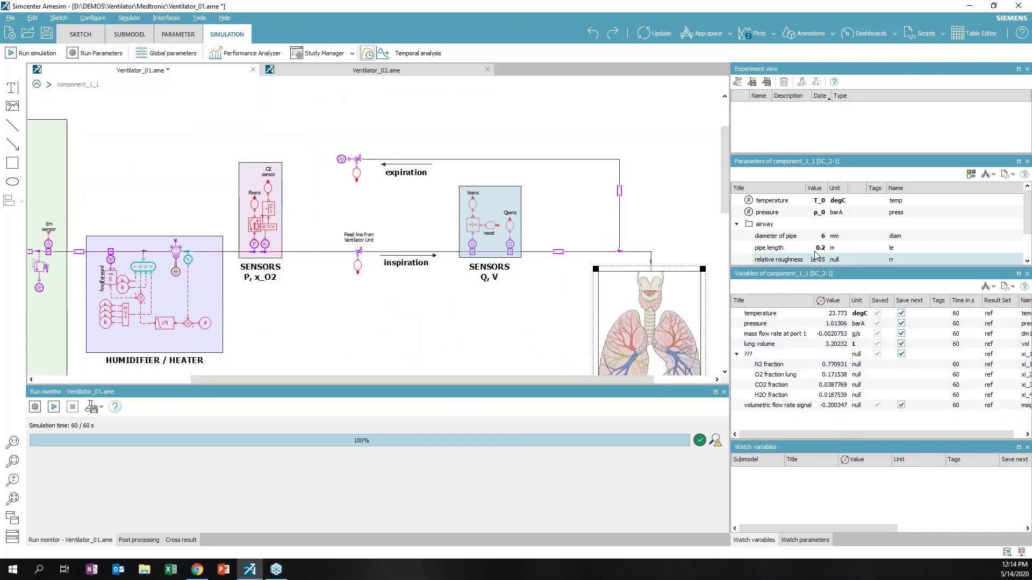
{"action": "scroll", "coordinate": [822, 247], "scroll_direction": "down", "scroll_amount": 1}
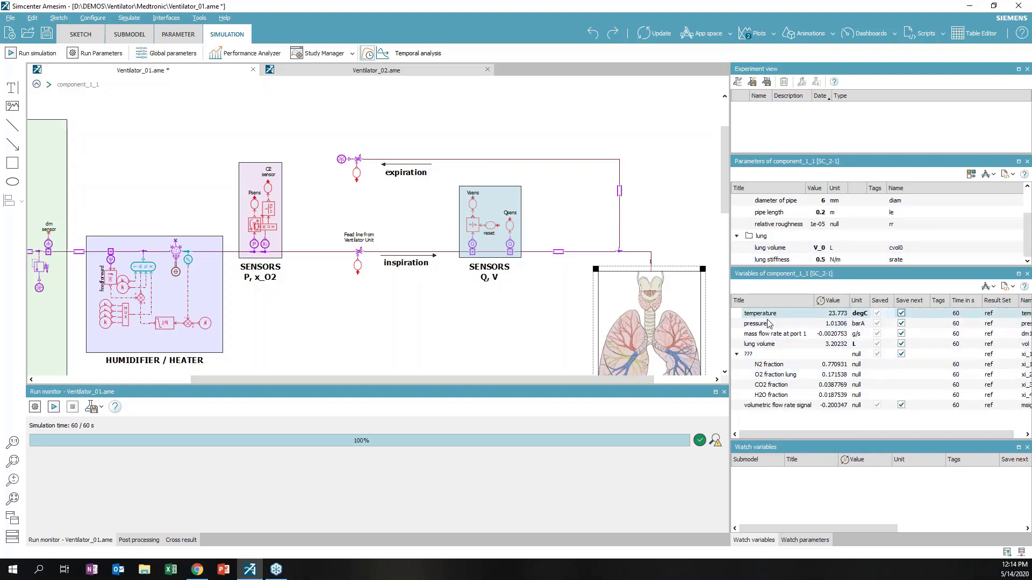
{"action": "left_click_drag", "start_coordinate": [769, 323], "coordinate": [480, 303]}
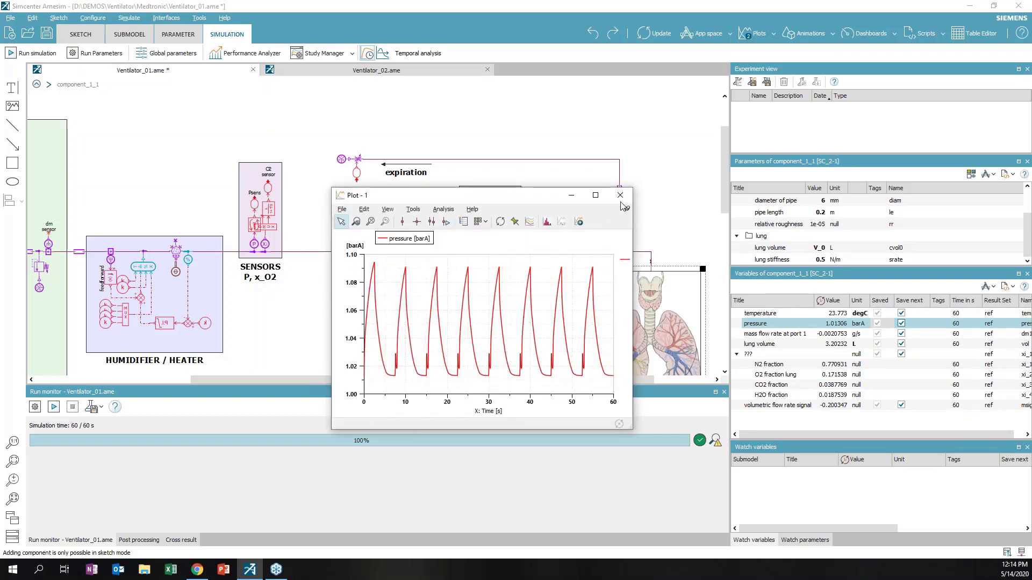
Replace the pressure plot with separate plots of lung volume and lung O2 fraction
{"action": "left_click", "coordinate": [621, 195]}
{"action": "mouse_move", "coordinate": [748, 345]}
{"action": "left_mouse_down"}
{"action": "mouse_move", "coordinate": [467, 271]}
{"action": "mouse_move", "coordinate": [440, 275]}
{"action": "left_mouse_up"}
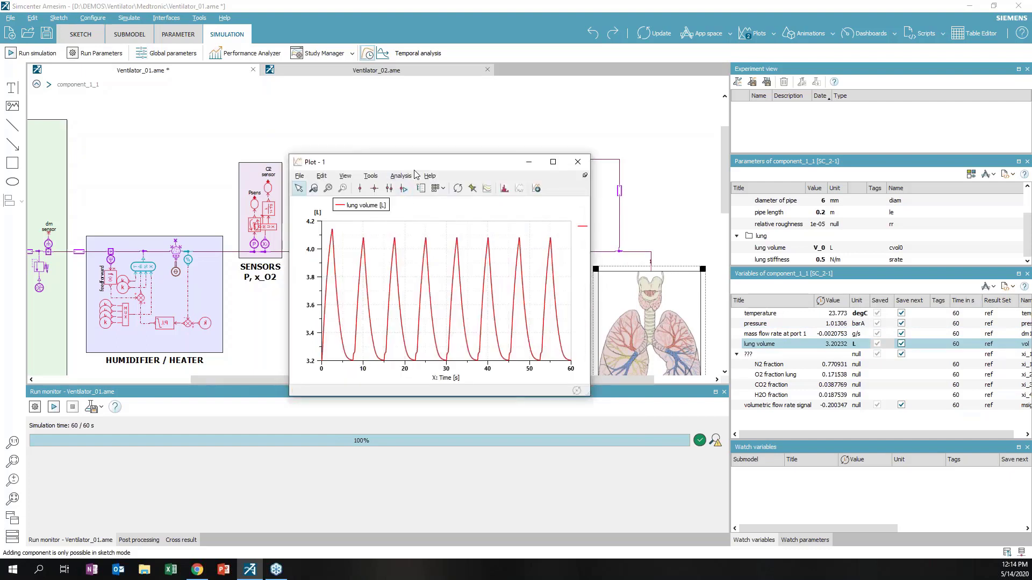
{"action": "left_click_drag", "start_coordinate": [413, 161], "coordinate": [403, 103]}
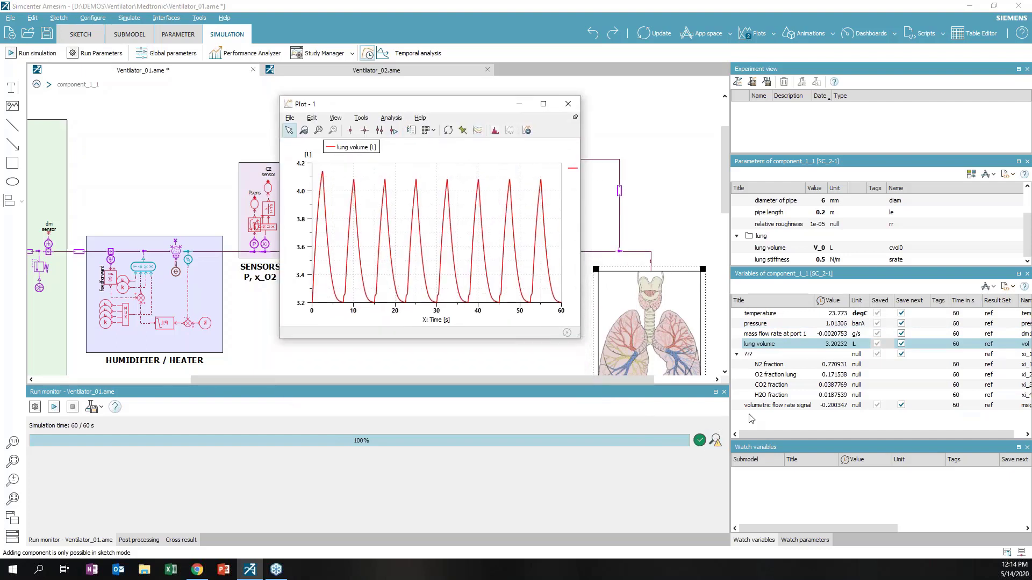
{"action": "left_click_drag", "start_coordinate": [774, 379], "coordinate": [269, 345]}
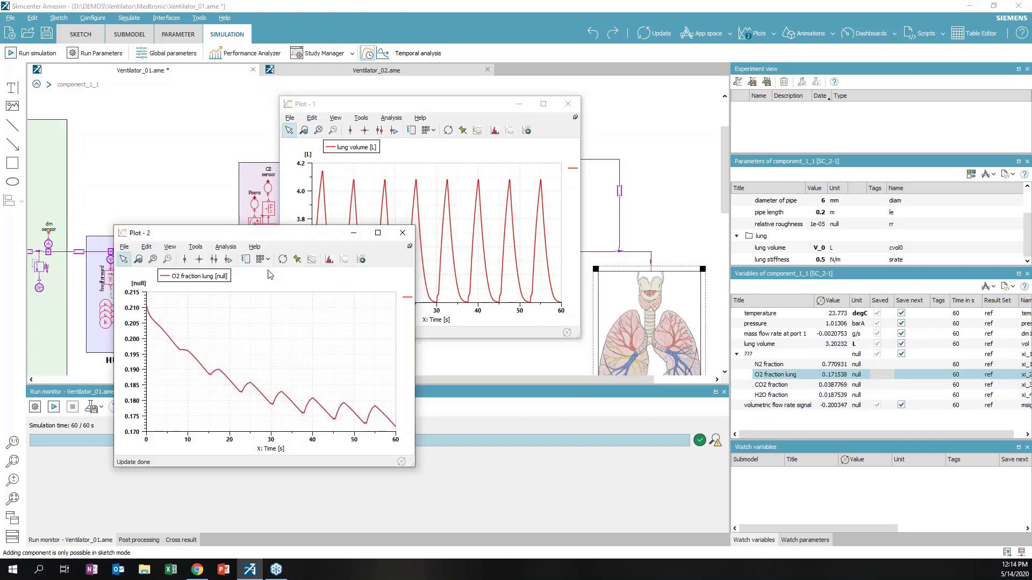
{"action": "left_click_drag", "start_coordinate": [253, 233], "coordinate": [364, 246]}
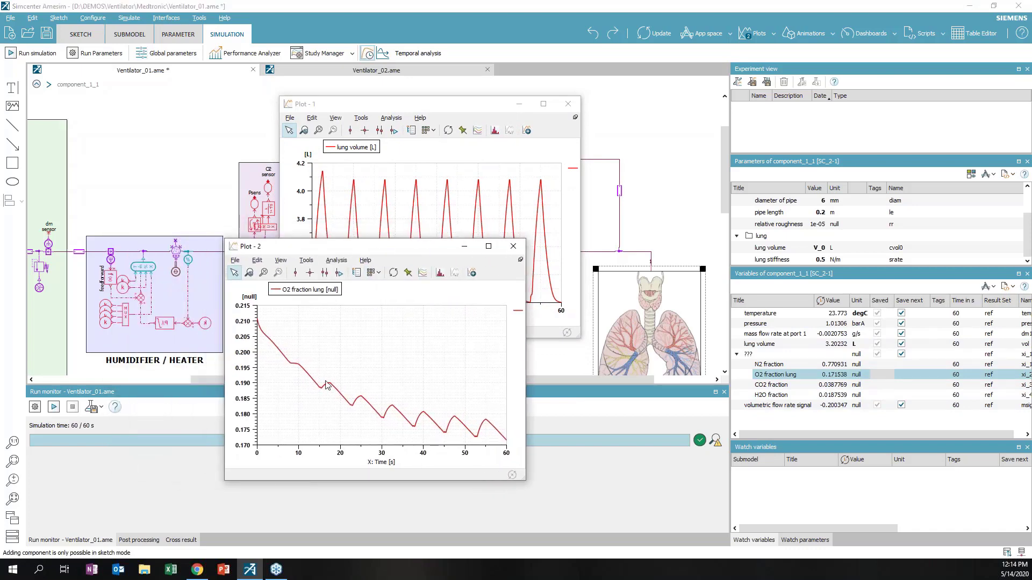
Close the lung volume plot, move the O2 fraction plot aside and select the O2 flow constant
{"action": "left_click", "coordinate": [568, 103]}
{"action": "left_click_drag", "start_coordinate": [394, 253], "coordinate": [555, 175]}
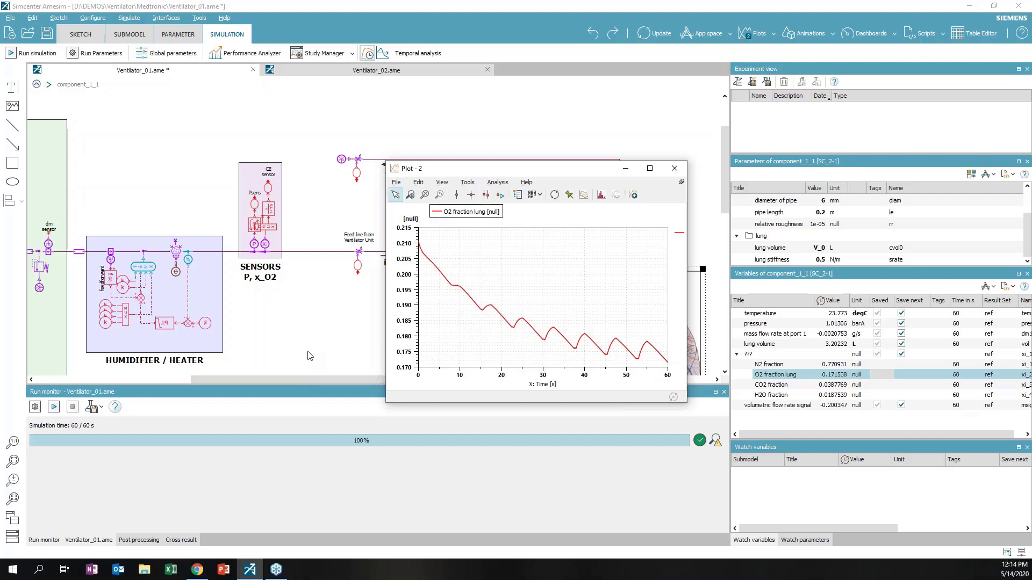
{"action": "left_click_drag", "start_coordinate": [310, 380], "coordinate": [205, 380]}
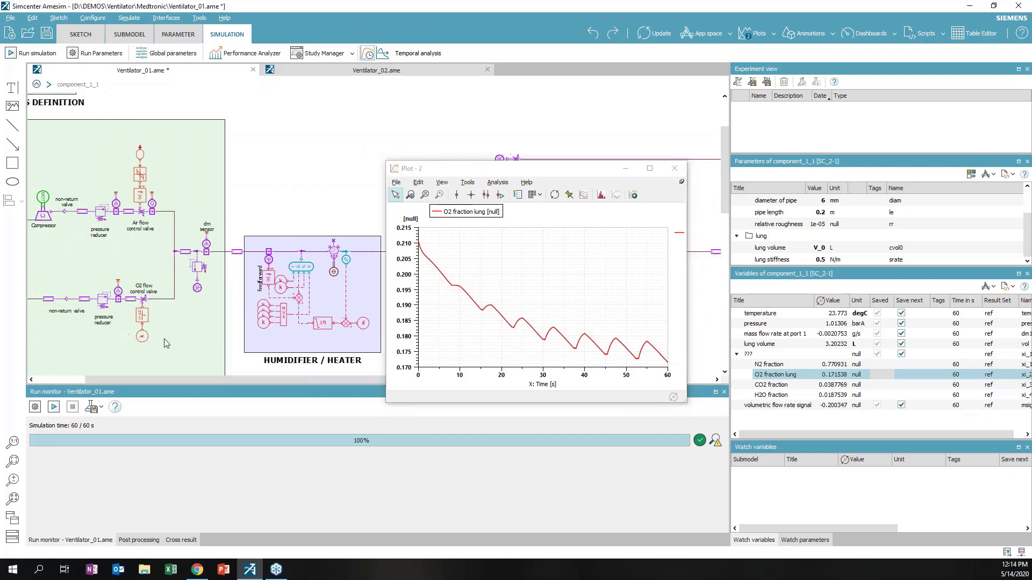
{"action": "left_click", "coordinate": [143, 336]}
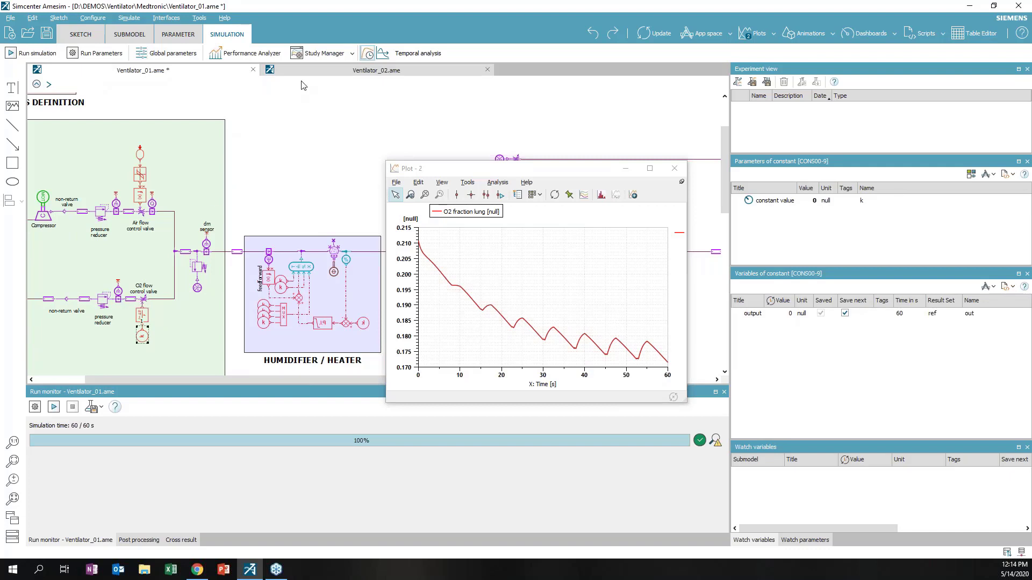
Run a Study Manager batch varying constant k over 0, 0.005 and 0.01
{"action": "left_click", "coordinate": [311, 56]}
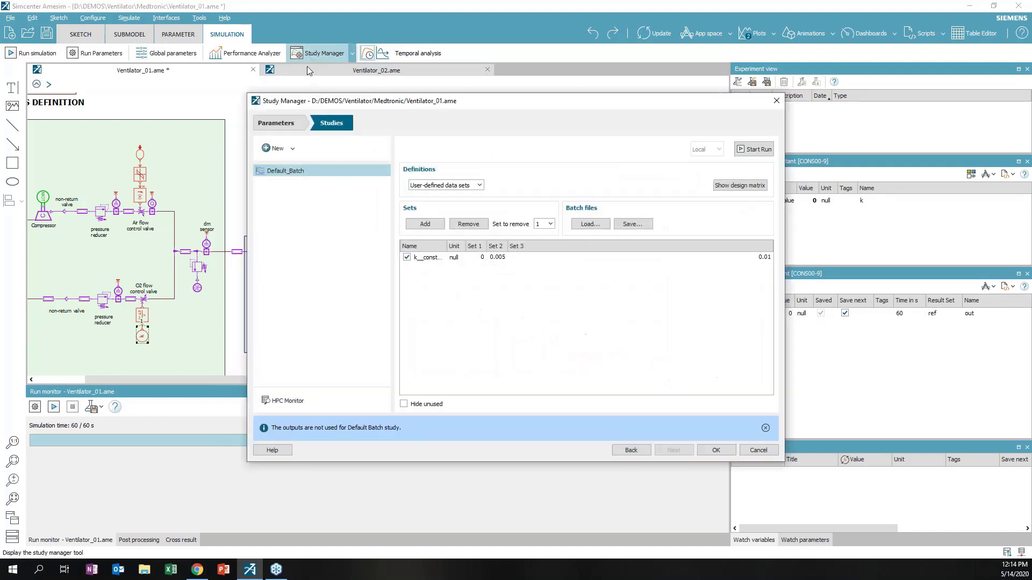
{"action": "left_click", "coordinate": [279, 170]}
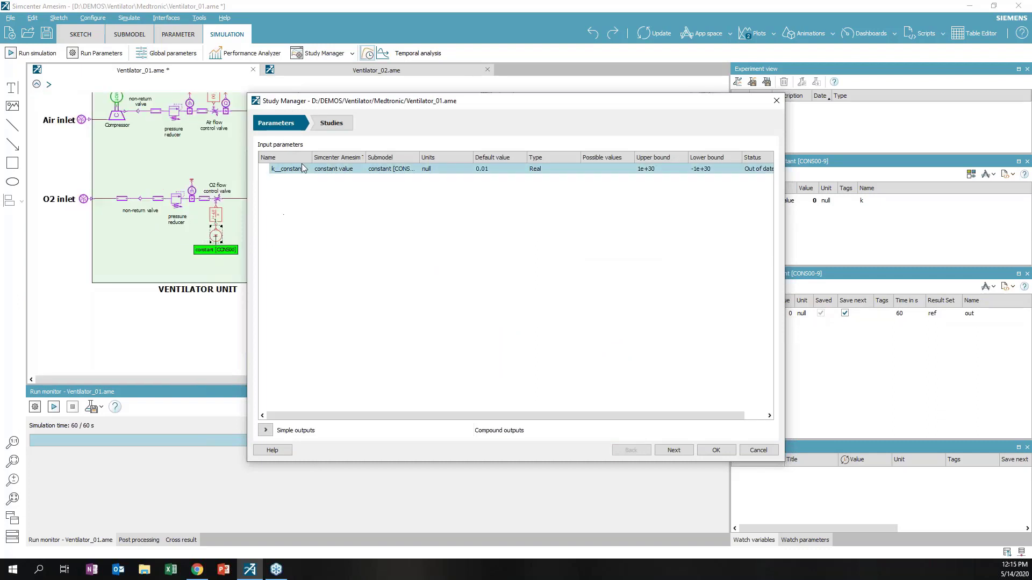
{"action": "left_click", "coordinate": [329, 128]}
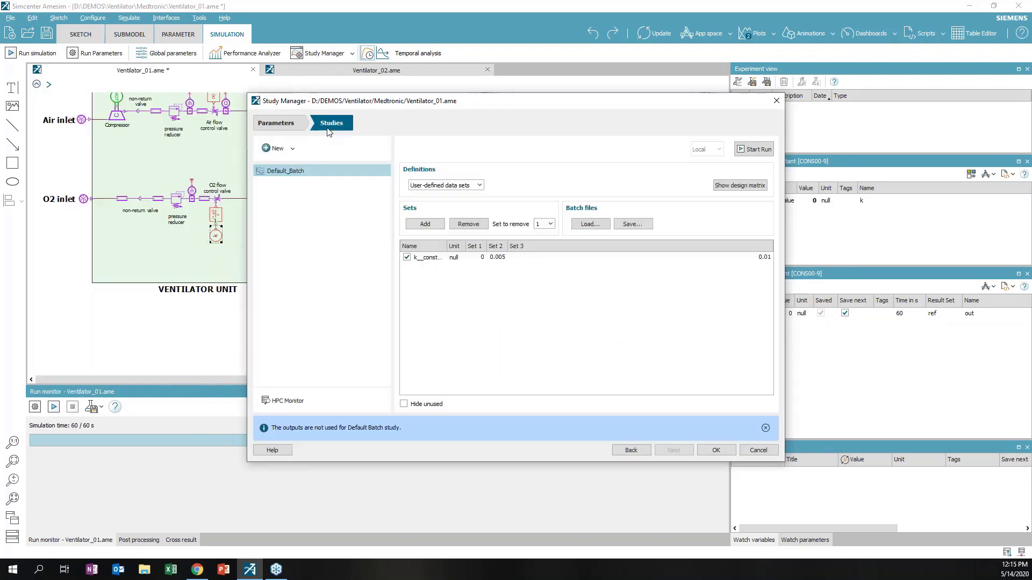
{"action": "left_click", "coordinate": [476, 258]}
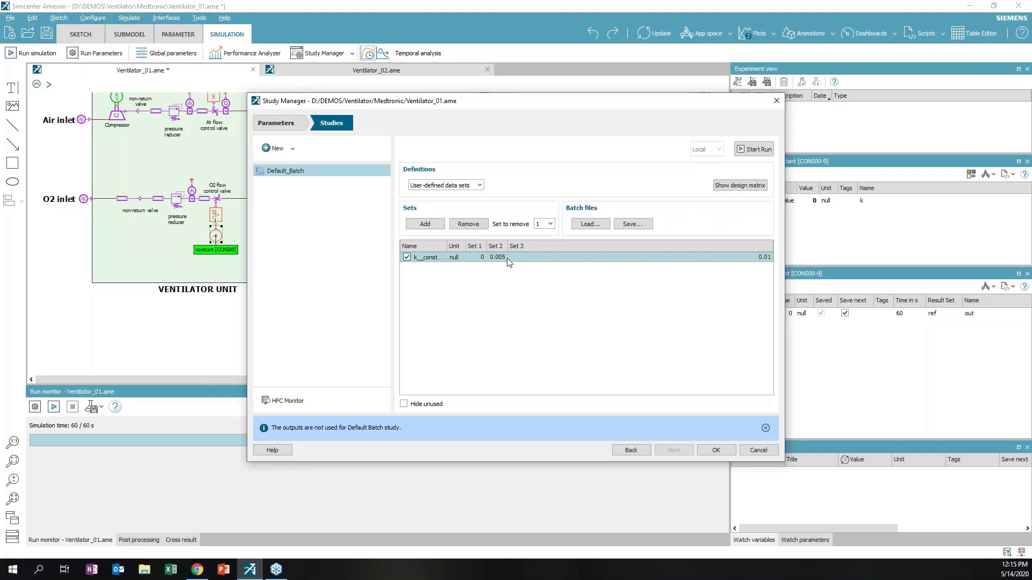
{"action": "left_click", "coordinate": [747, 151]}
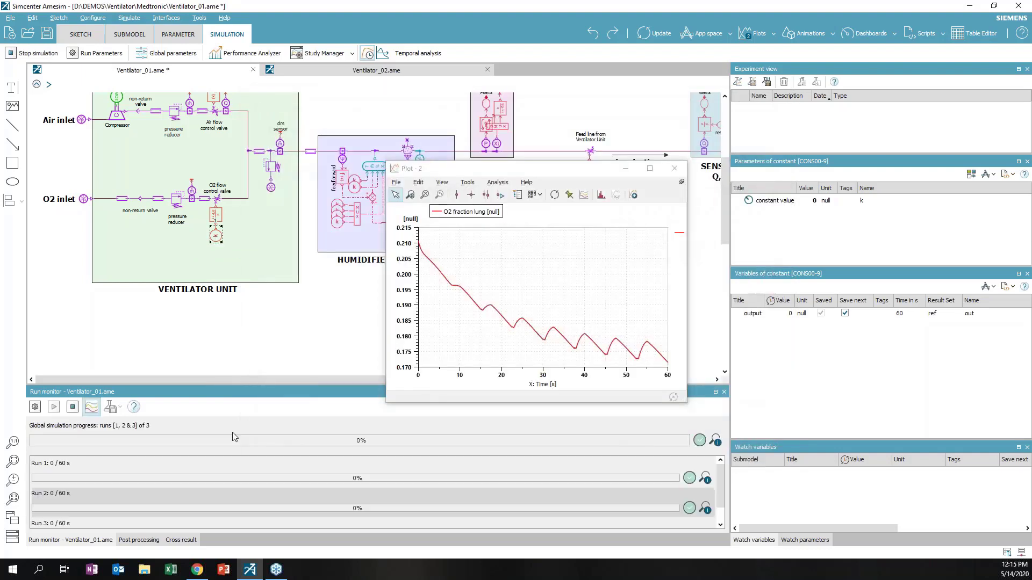
Show result sets 1, 2 and 3 together in the lung O2 fraction plot
{"action": "scroll", "coordinate": [224, 490], "scroll_direction": "down", "scroll_amount": 2}
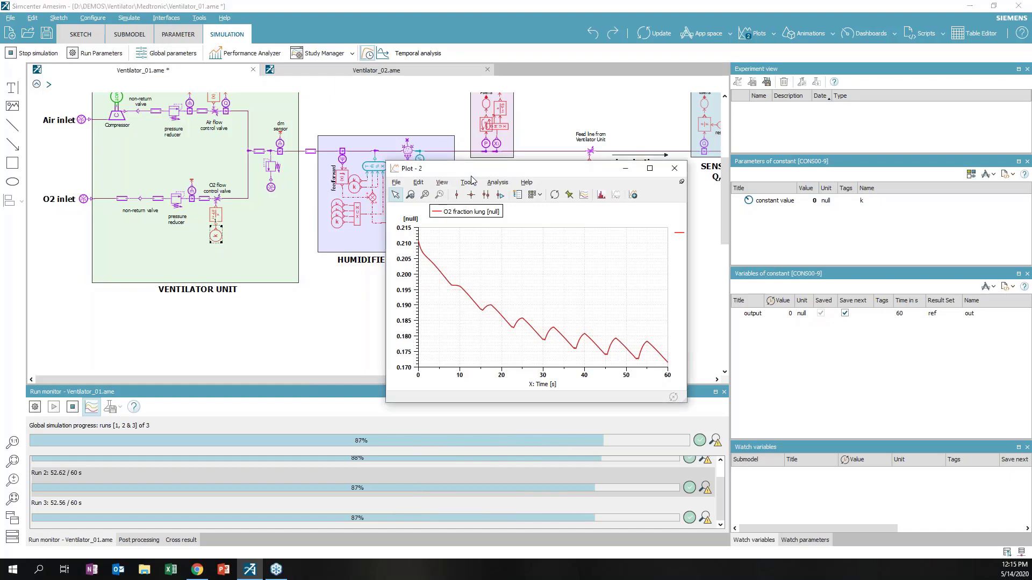
{"action": "left_click_drag", "start_coordinate": [465, 169], "coordinate": [440, 103]}
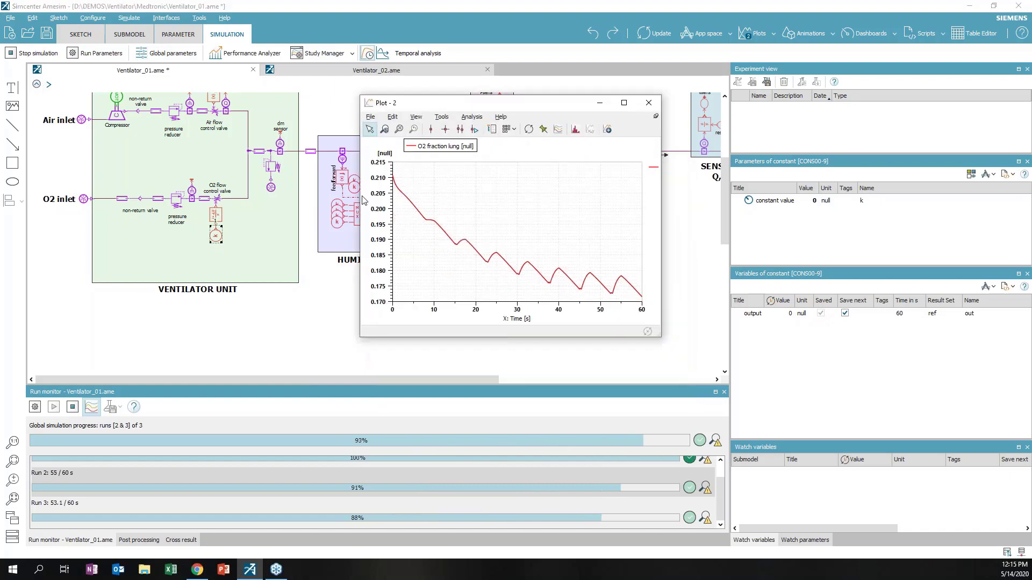
{"action": "left_click", "coordinate": [557, 129]}
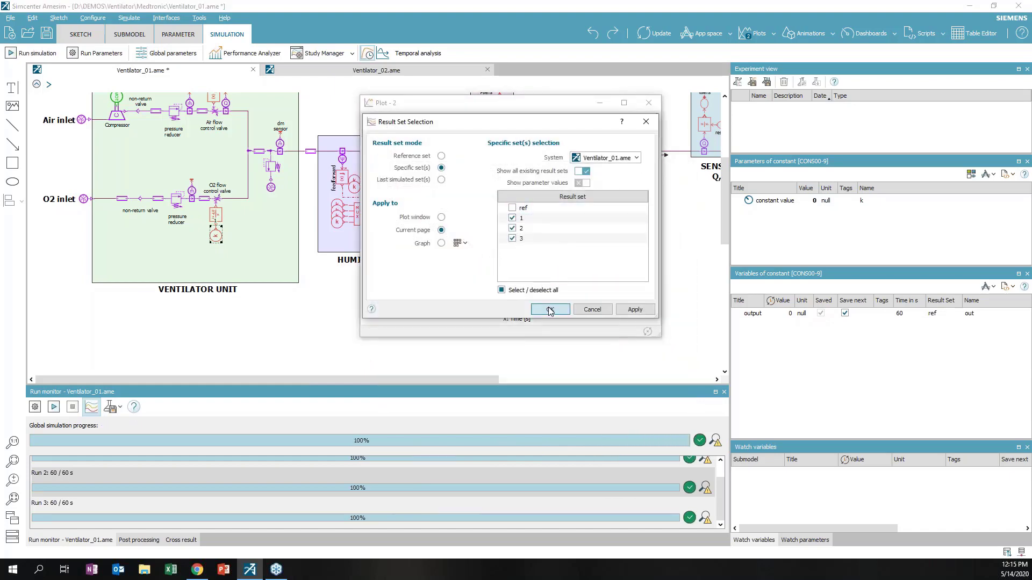
{"action": "left_click", "coordinate": [549, 309]}
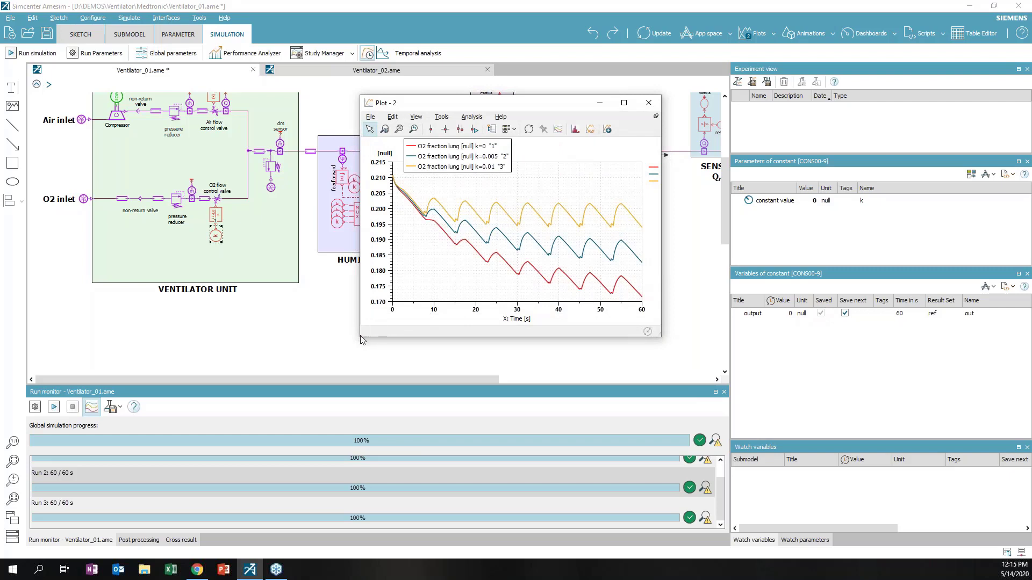
Widen and reposition the O2 fraction comparison plot, then close it
{"action": "left_click_drag", "start_coordinate": [359, 339], "coordinate": [336, 339]}
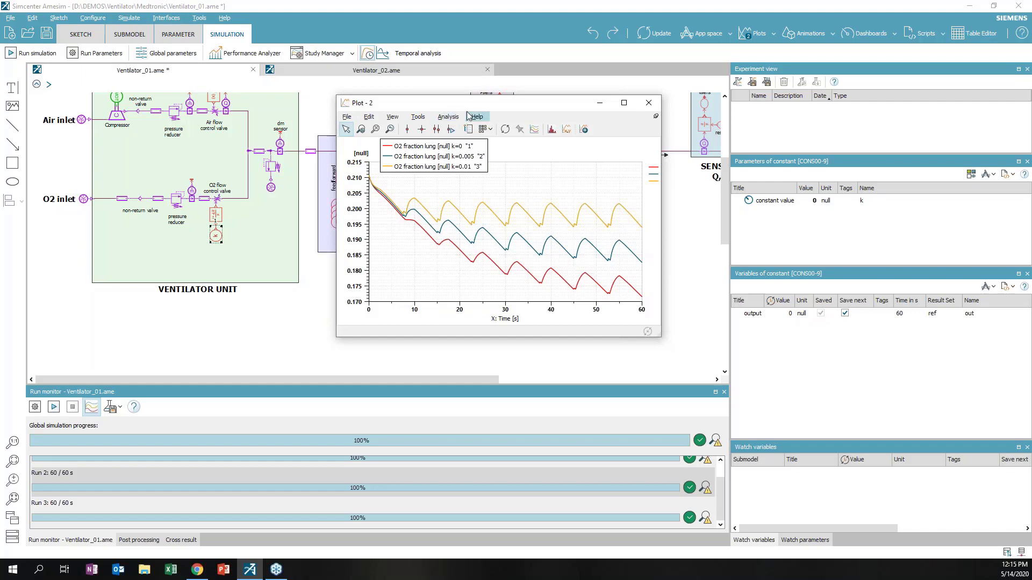
{"action": "left_click_drag", "start_coordinate": [476, 104], "coordinate": [406, 208]}
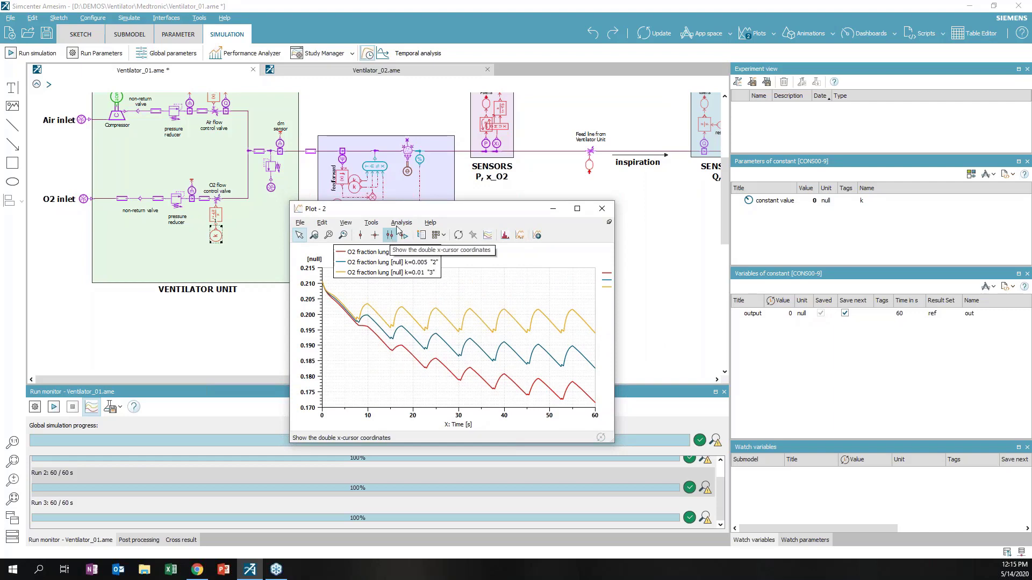
{"action": "left_click_drag", "start_coordinate": [414, 209], "coordinate": [478, 189]}
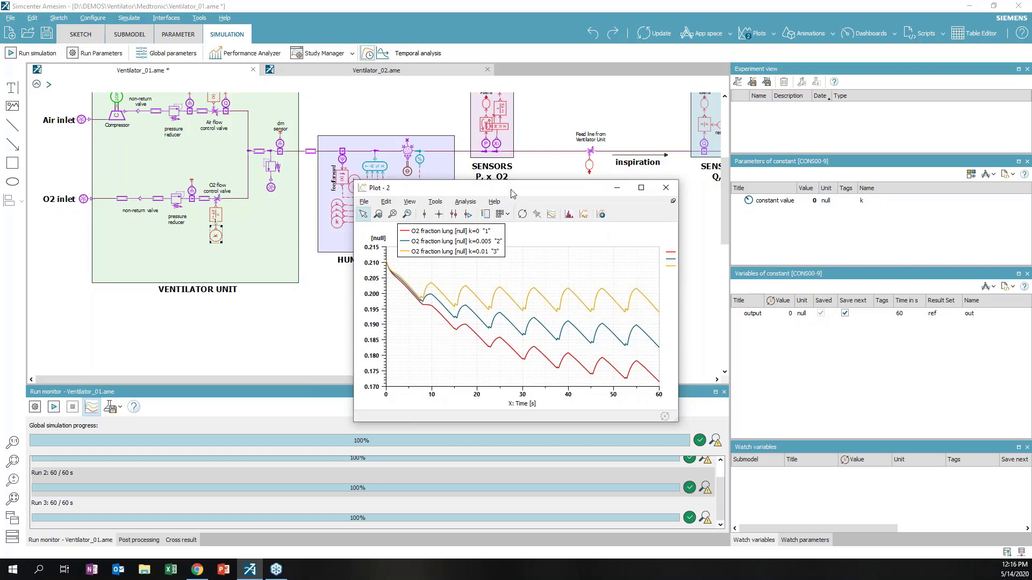
{"action": "left_click_drag", "start_coordinate": [511, 193], "coordinate": [534, 280]}
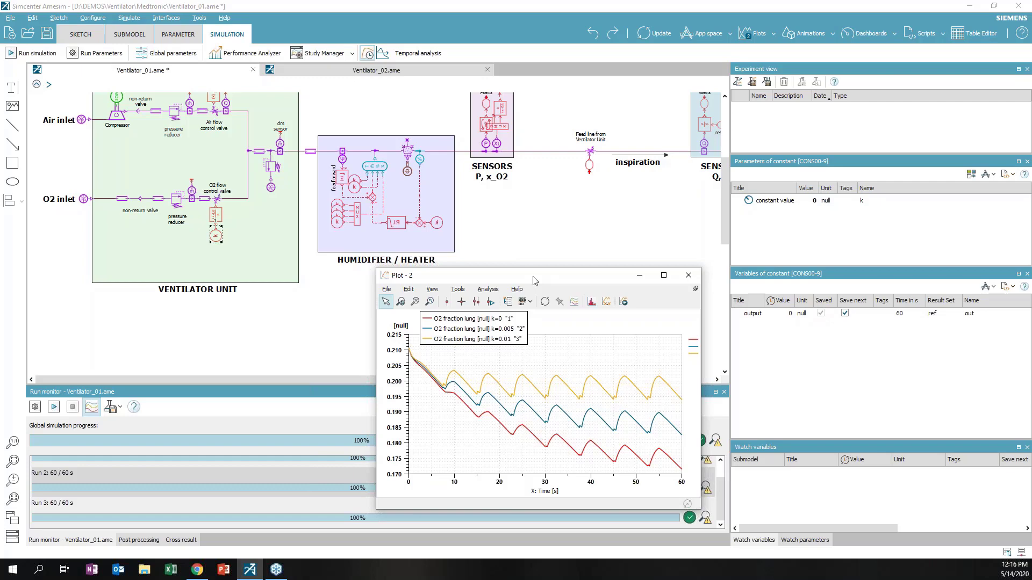
{"action": "left_click", "coordinate": [692, 279]}
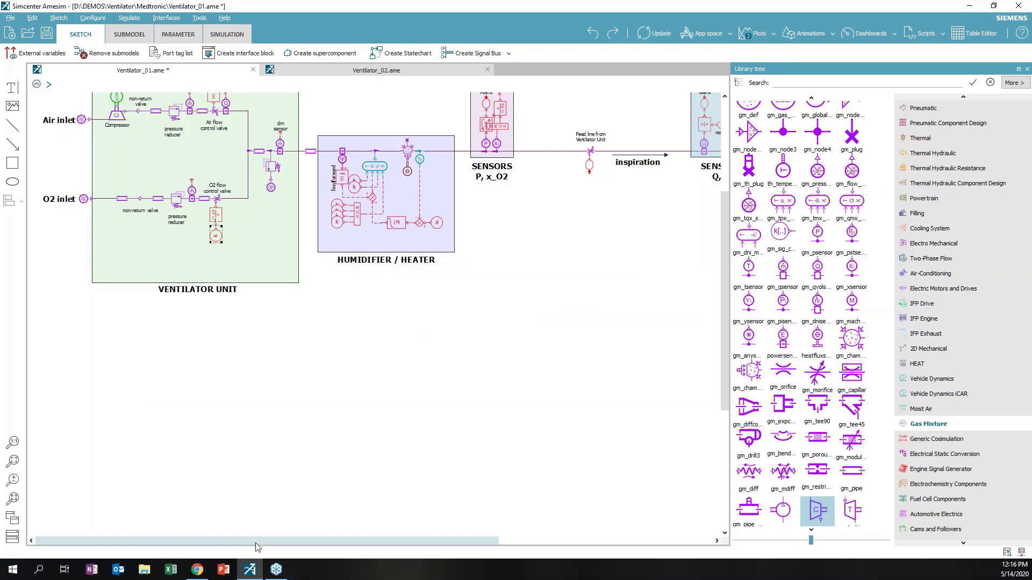
Scroll to the PATIENT area and box-select SENSORS Q, V, PATIENT and their connecting lines
{"action": "left_click_drag", "start_coordinate": [256, 542], "coordinate": [335, 540]}
{"action": "scroll", "coordinate": [473, 529], "scroll_direction": "up", "scroll_amount": 3}
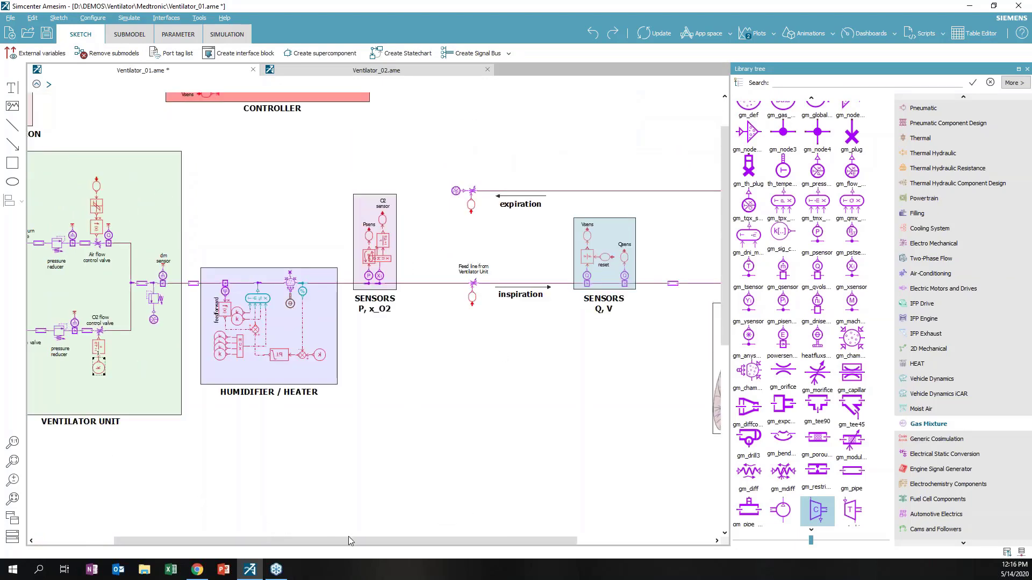
{"action": "left_click_drag", "start_coordinate": [349, 540], "coordinate": [484, 540]}
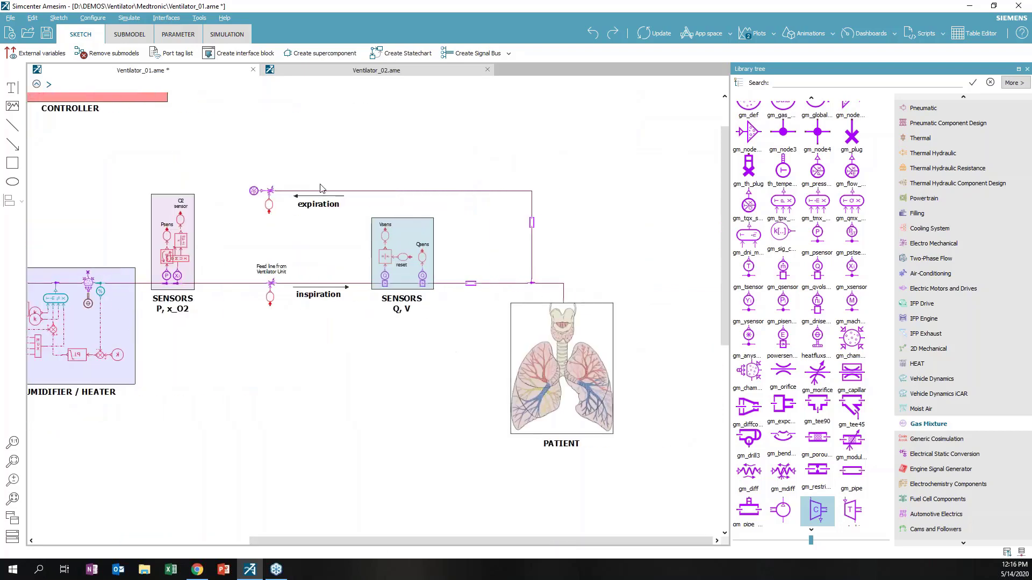
{"action": "left_click_drag", "start_coordinate": [240, 239], "coordinate": [291, 310]}
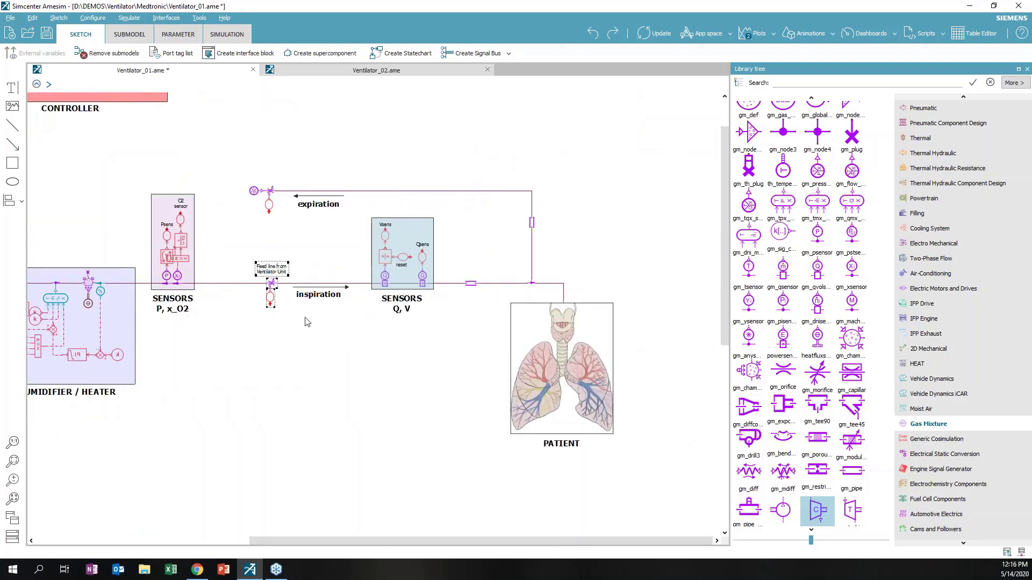
{"action": "left_click_drag", "start_coordinate": [225, 159], "coordinate": [645, 472]}
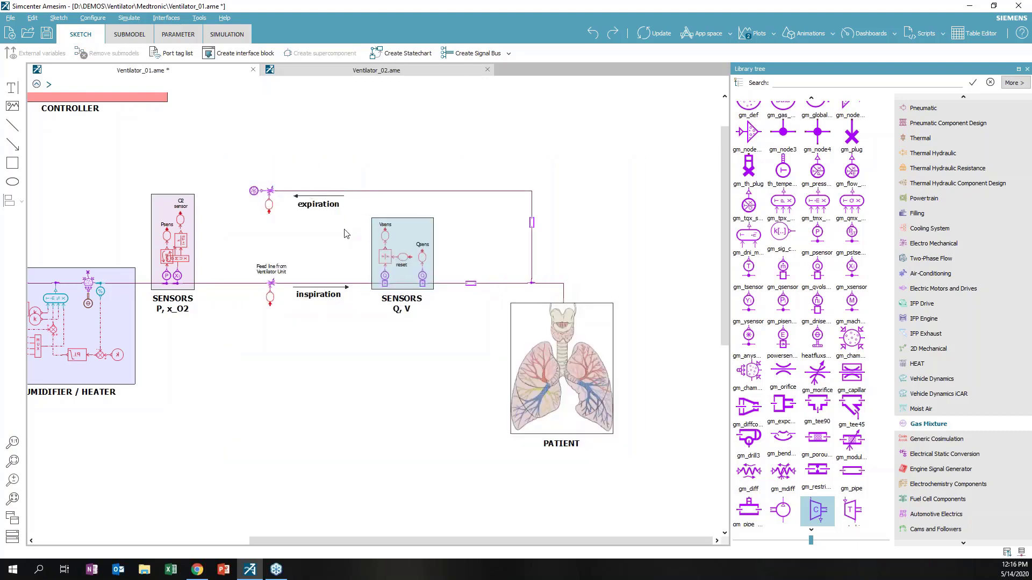
{"action": "left_click_drag", "start_coordinate": [325, 166], "coordinate": [666, 524]}
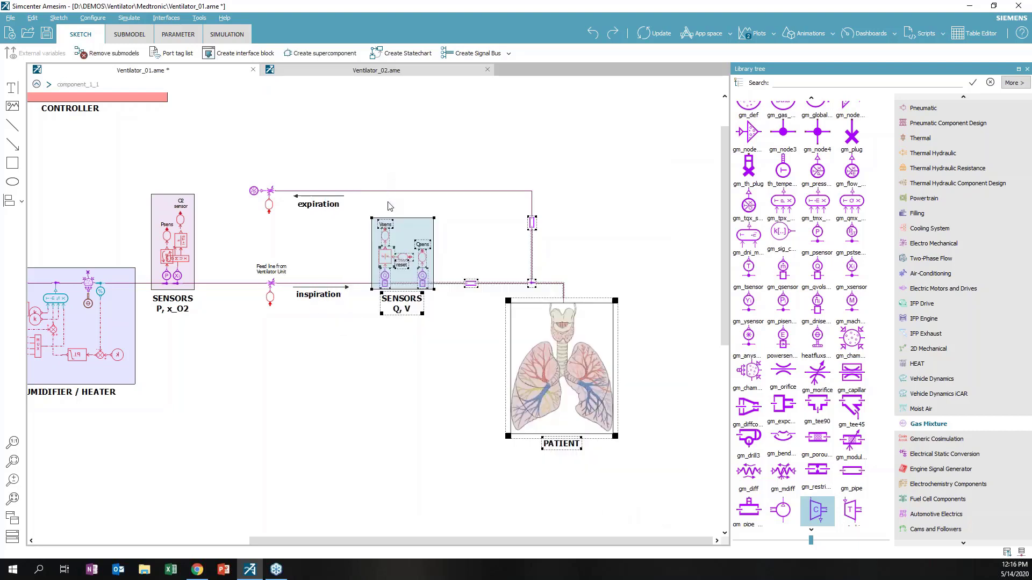
Copy and paste the selected sensor and patient branch, then clear the selection
{"action": "key", "text": "ctrl+c"}
{"action": "key", "text": "ctrl+v"}
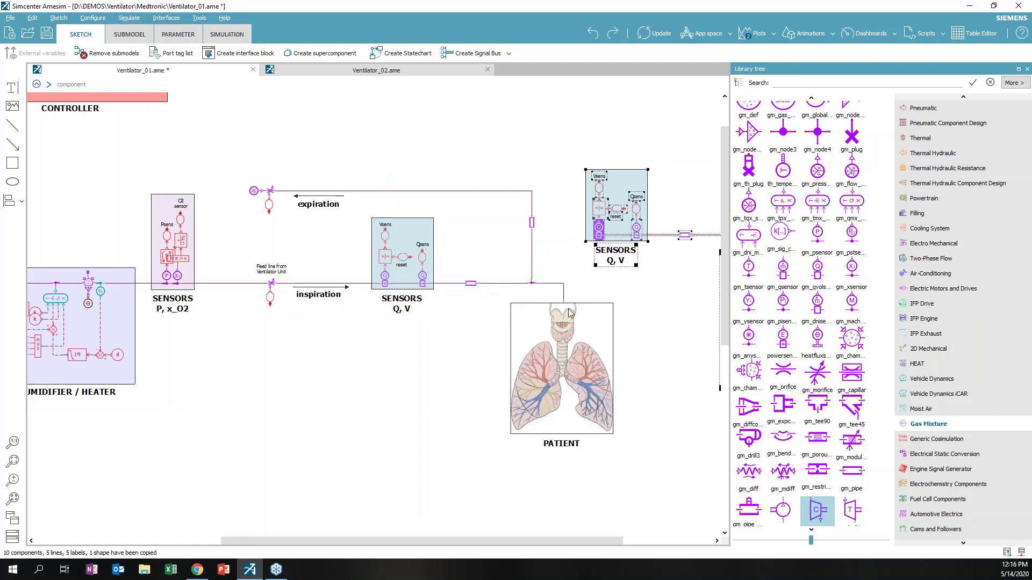
{"action": "left_click_drag", "start_coordinate": [418, 541], "coordinate": [492, 549]}
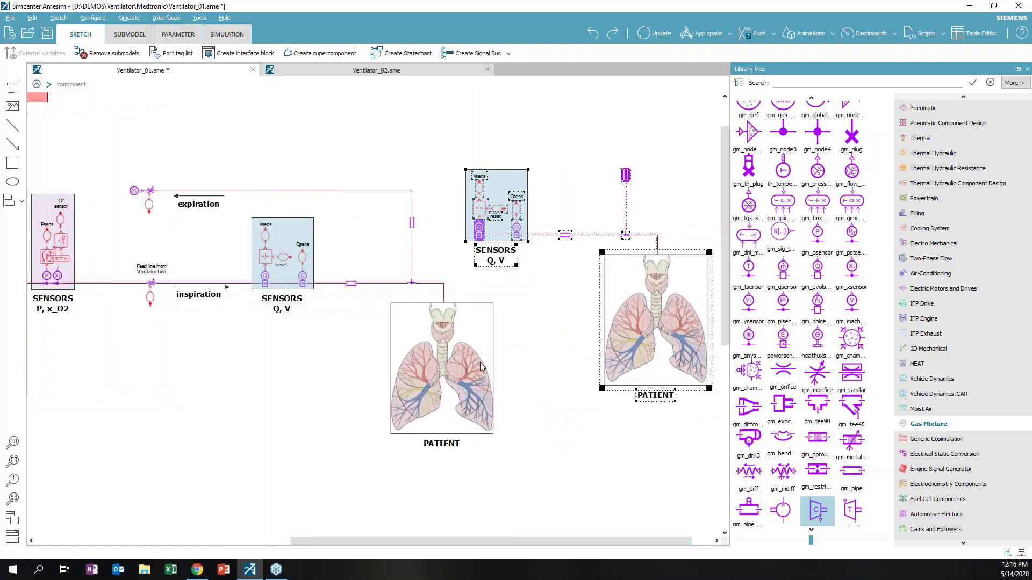
{"action": "left_click", "coordinate": [505, 298]}
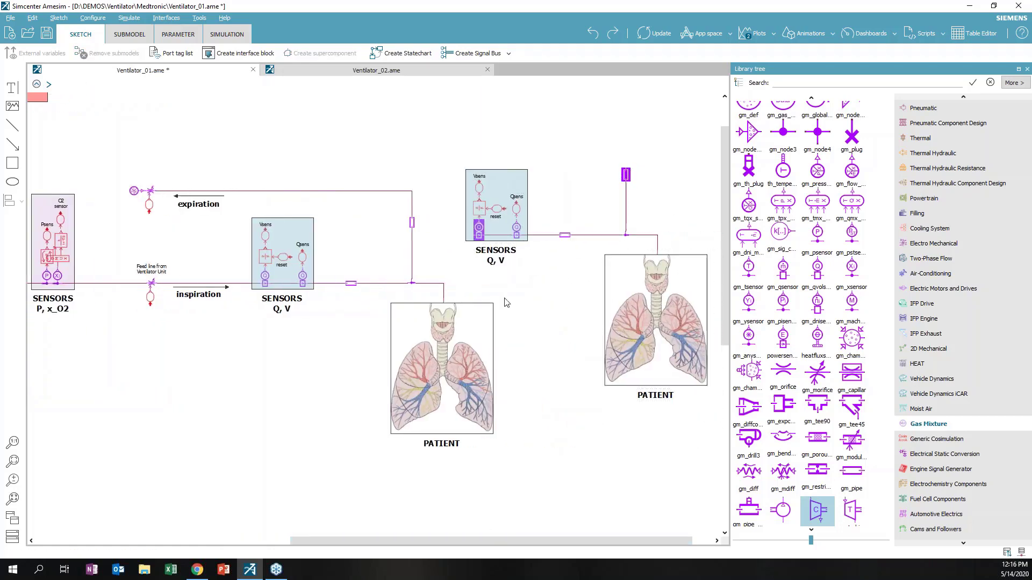
Connect the second Q, V sensor to the inspiration line and the second patient to expiration
{"action": "left_click", "coordinate": [470, 234]}
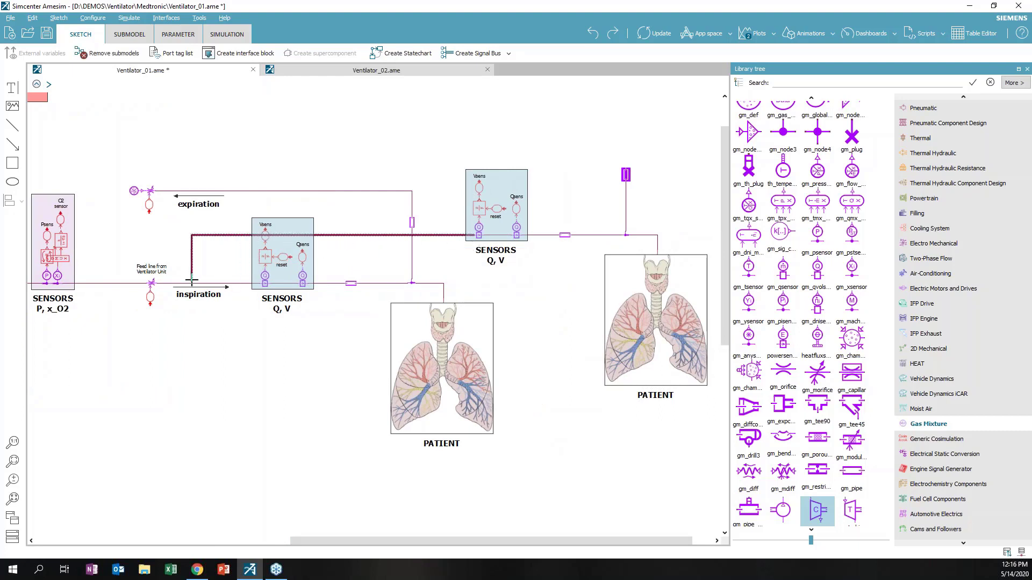
{"action": "left_click", "coordinate": [192, 279]}
{"action": "left_click", "coordinate": [624, 165]}
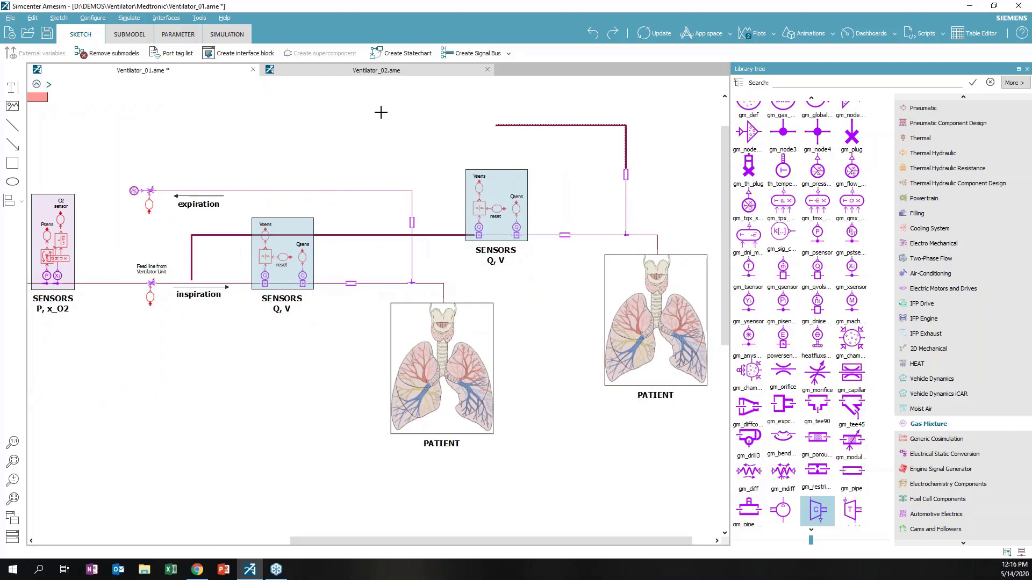
{"action": "left_click", "coordinate": [139, 154]}
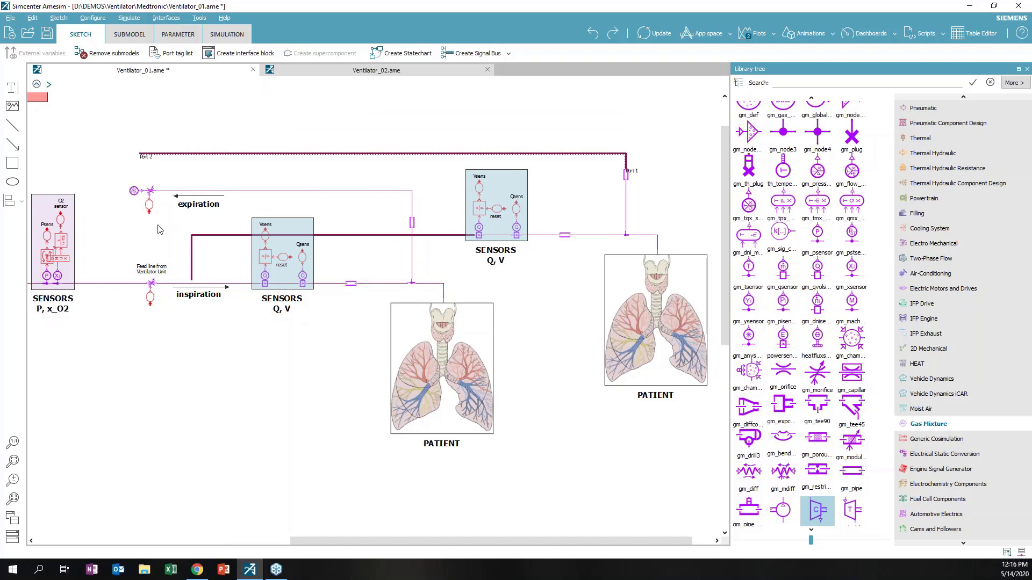
Open Ventilator_02's chamber volume, flow rate and O2 fraction plots beside the sketch, then return to Ventilator_01
{"action": "left_click", "coordinate": [346, 76]}
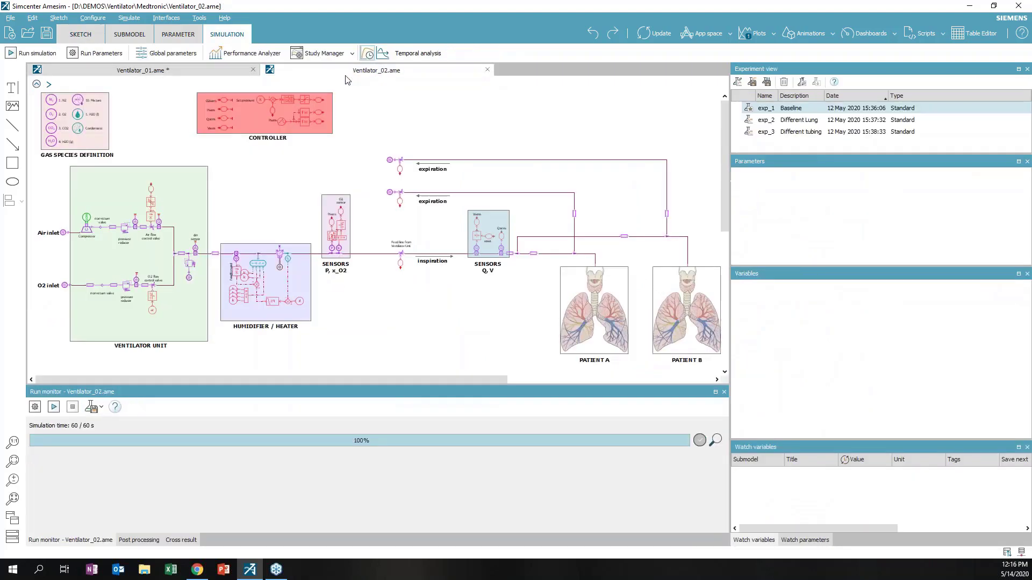
{"action": "left_click_drag", "start_coordinate": [357, 379], "coordinate": [466, 376]}
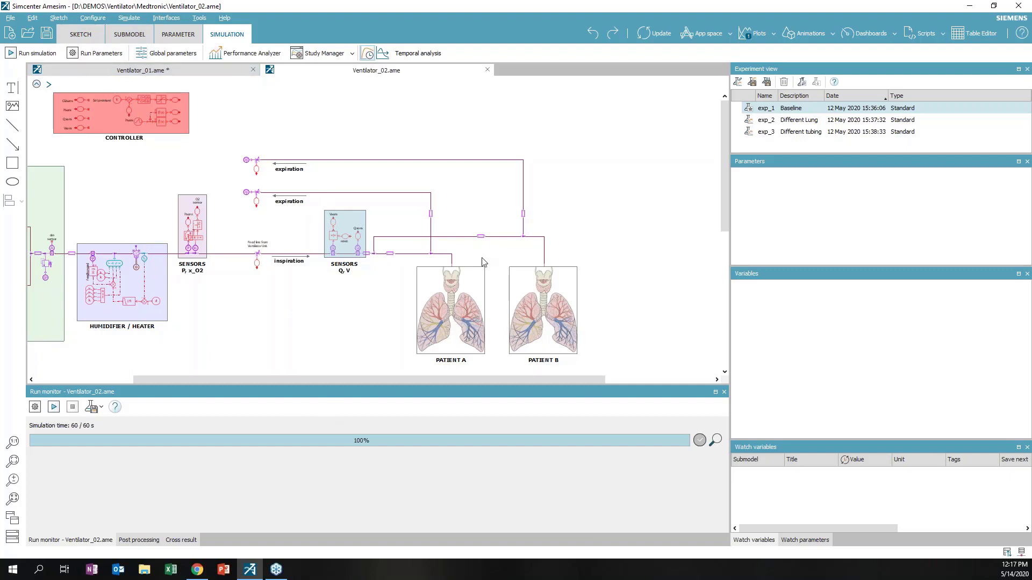
{"action": "left_click", "coordinate": [755, 33]}
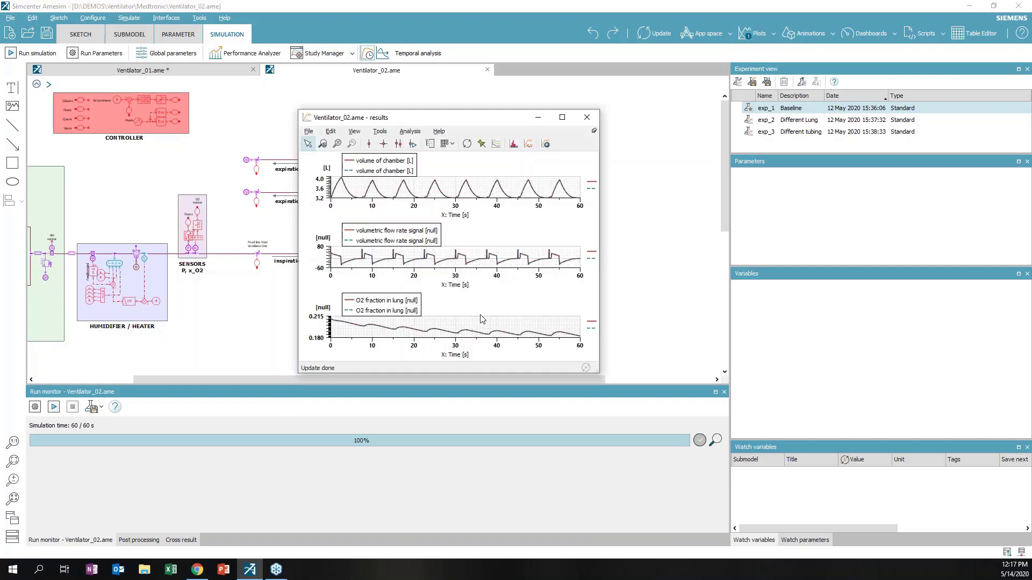
{"action": "left_click_drag", "start_coordinate": [414, 125], "coordinate": [679, 151]}
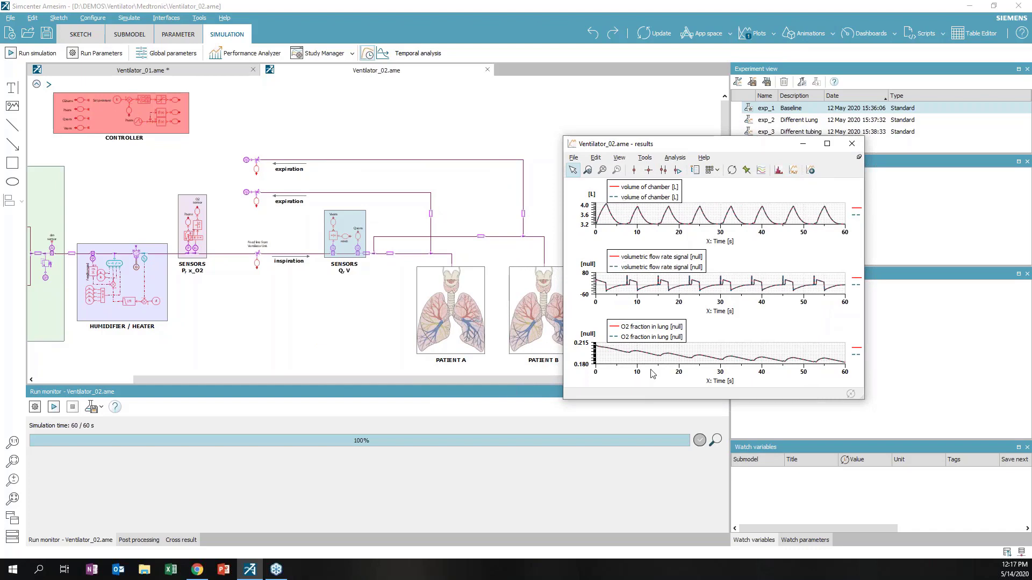
{"action": "left_click", "coordinate": [161, 70]}
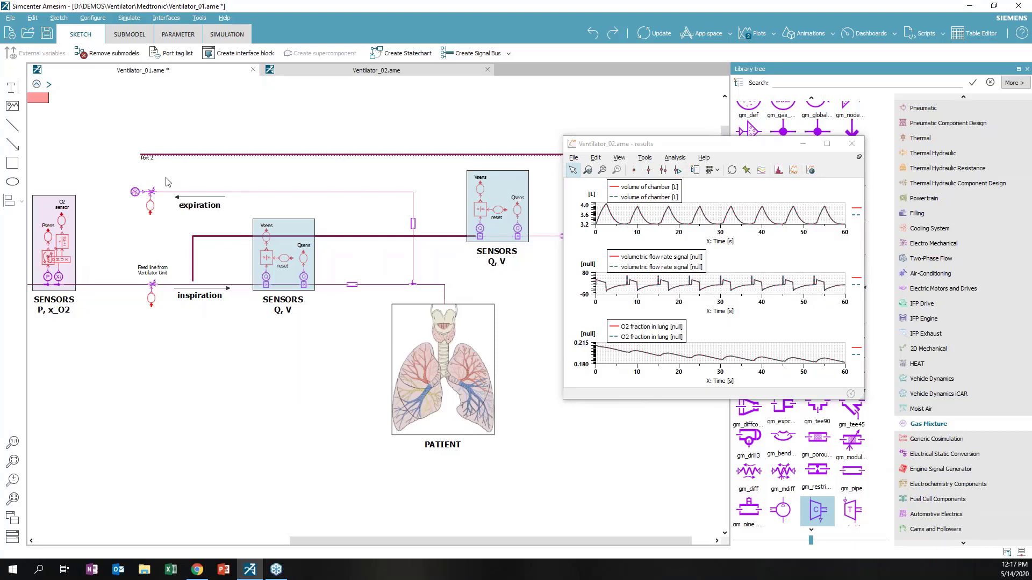
Undo the duplicate SENSORS Q,V block and patient branch, then compile Ventilator_01 for simulation
{"action": "key", "text": "ctrl+z"}
{"action": "key", "text": "ctrl+z"}
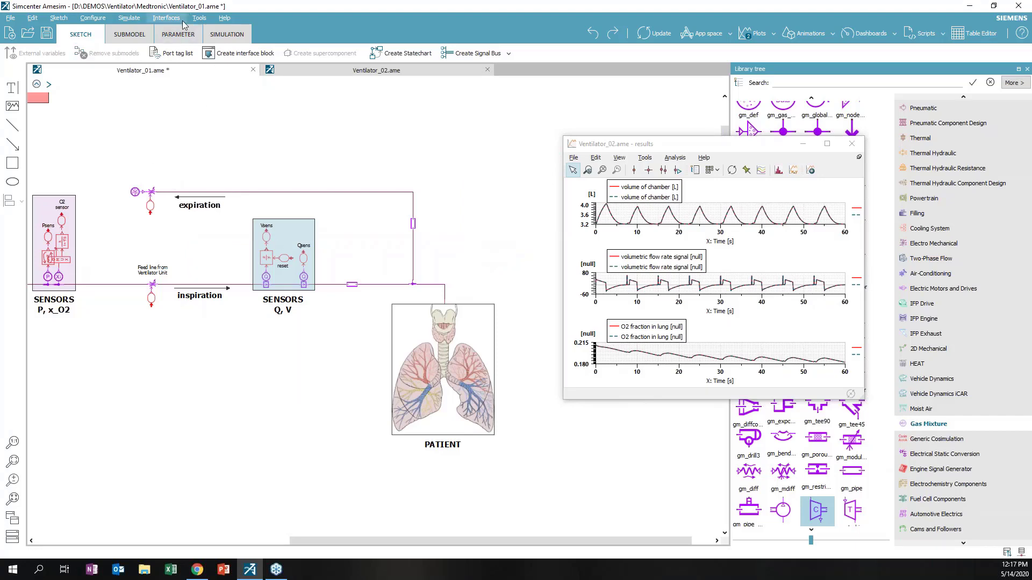
{"action": "left_click", "coordinate": [235, 41]}
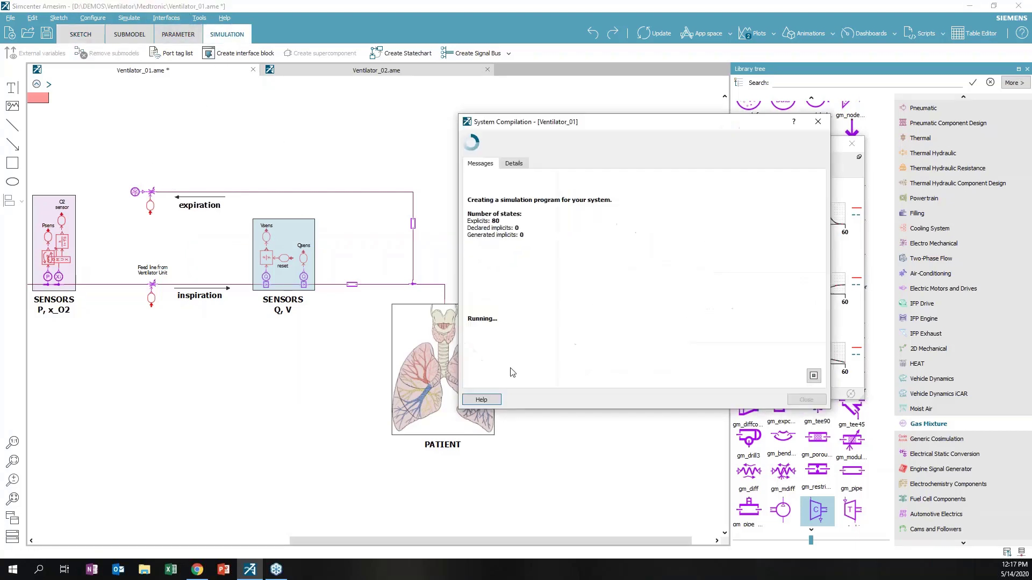
{"action": "left_click_drag", "start_coordinate": [660, 131], "coordinate": [302, 475]}
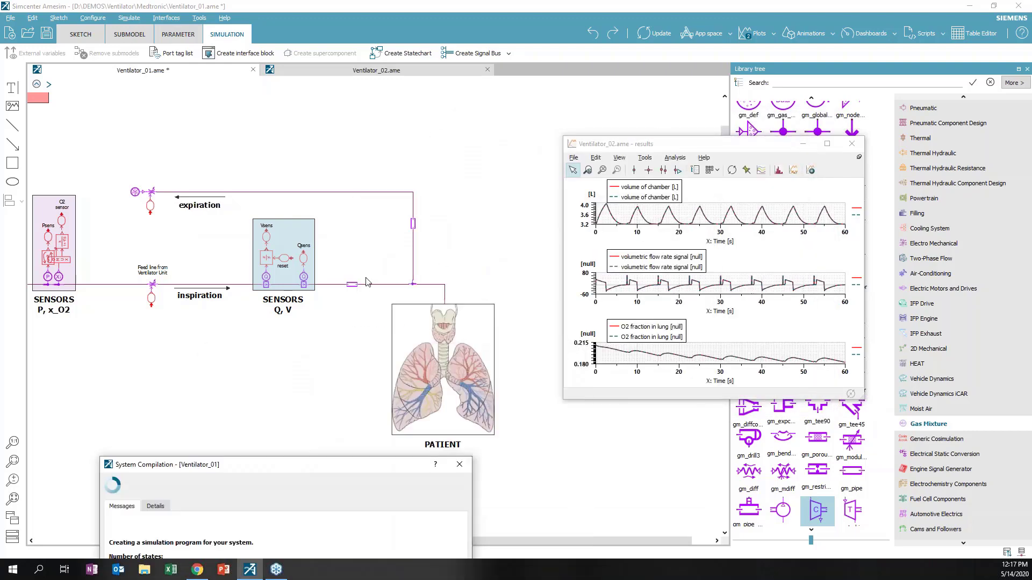
{"action": "left_click_drag", "start_coordinate": [382, 466], "coordinate": [290, 261]}
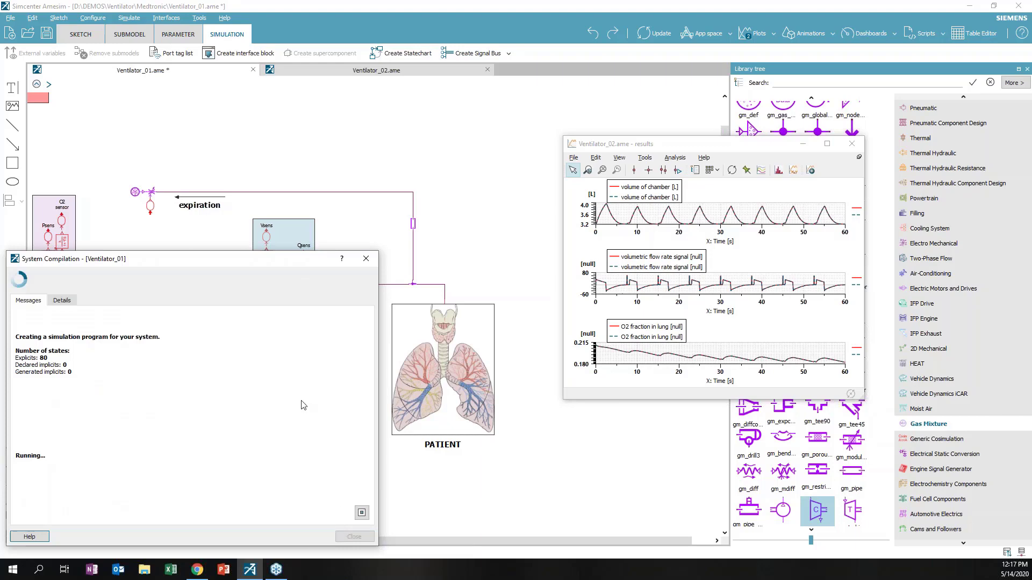
{"action": "left_click", "coordinate": [353, 537]}
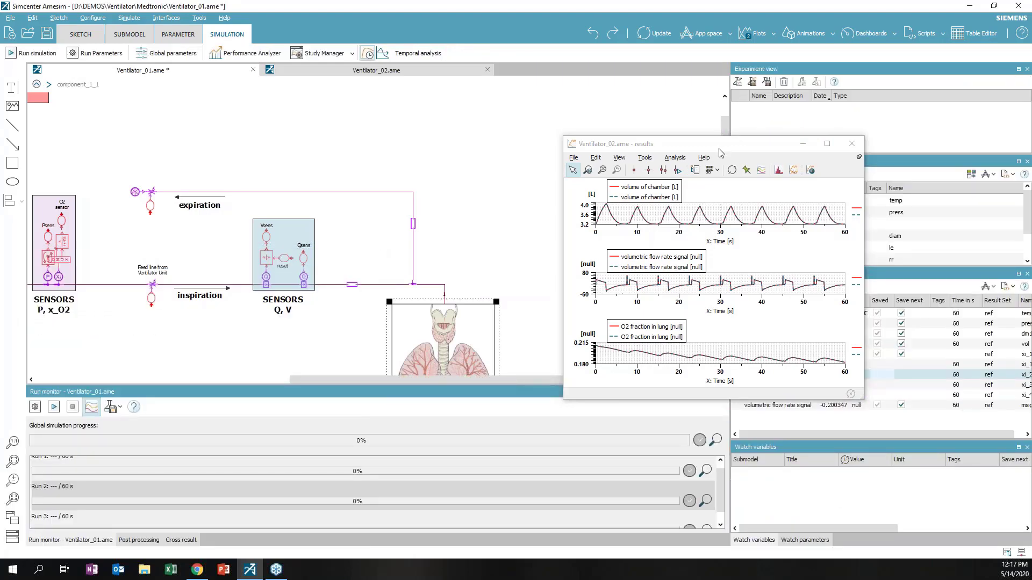
Overlay the lung volume curve on the top chamber volume plot and maximize the results window
{"action": "left_click_drag", "start_coordinate": [706, 145], "coordinate": [514, 82]}
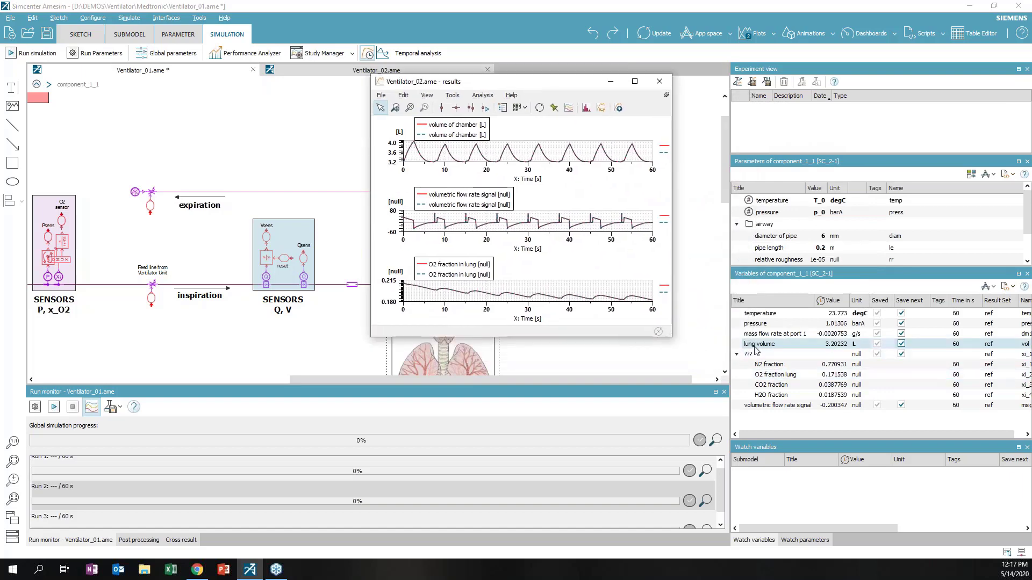
{"action": "left_click_drag", "start_coordinate": [754, 345], "coordinate": [577, 154]}
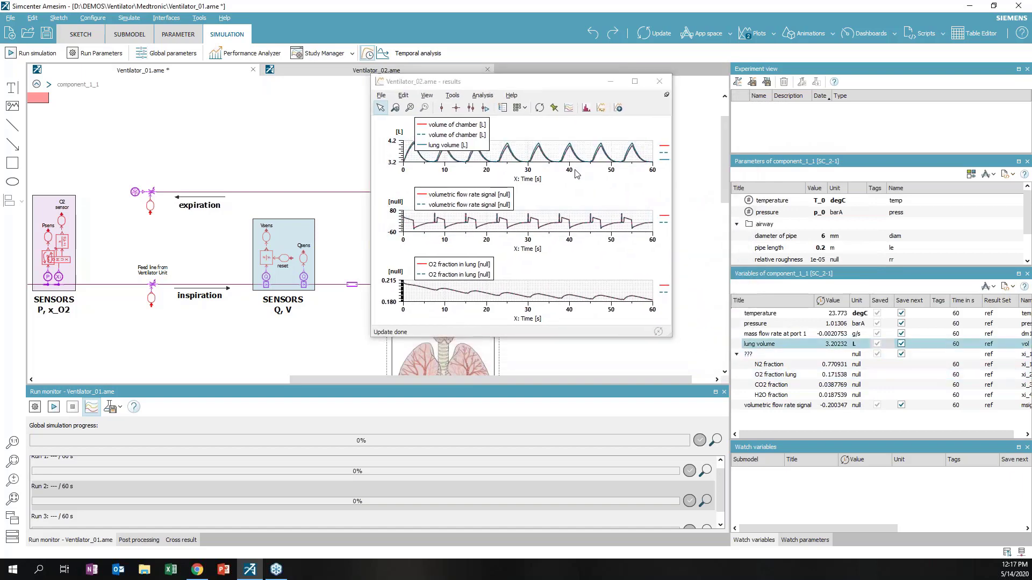
{"action": "double_click", "coordinate": [540, 84]}
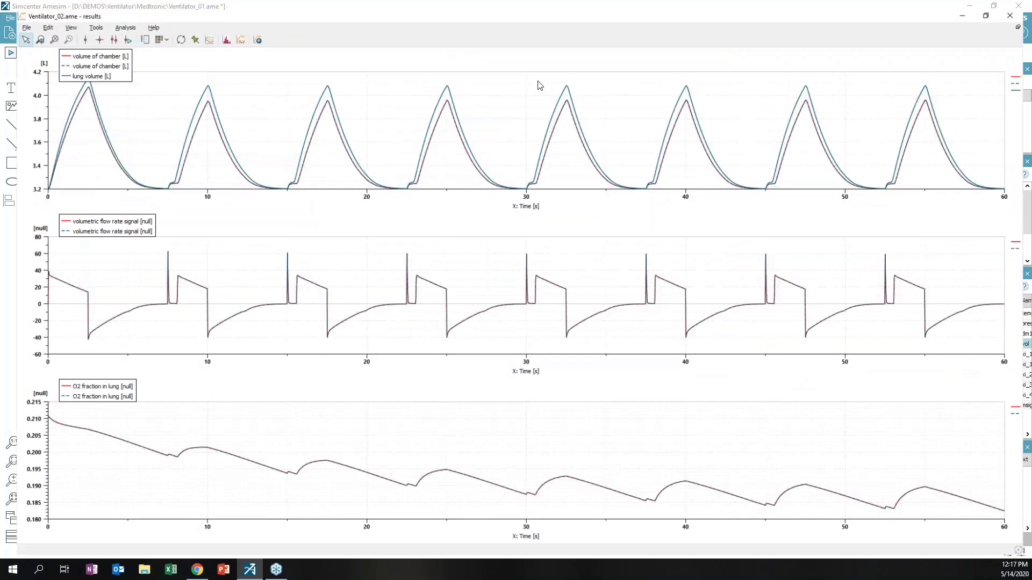
Recolour the lung volume curve orange
{"action": "double_click", "coordinate": [54, 70]}
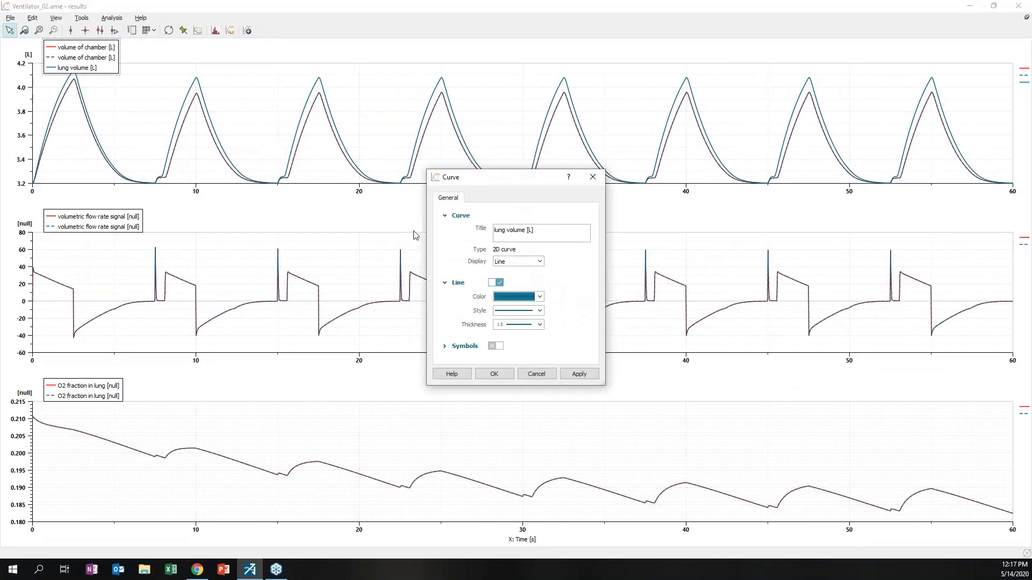
{"action": "left_click", "coordinate": [515, 297]}
{"action": "left_click", "coordinate": [508, 318]}
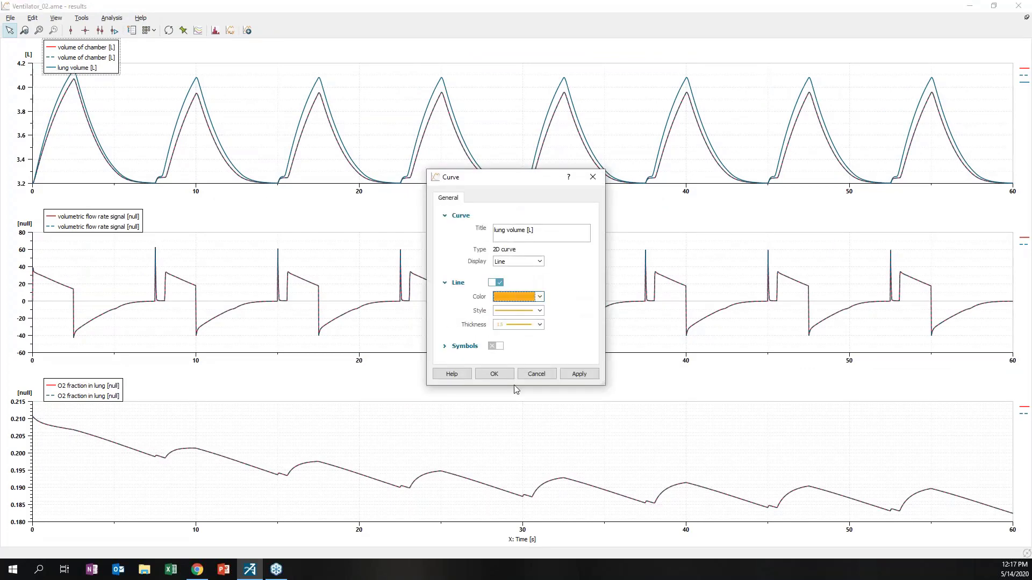
{"action": "left_click", "coordinate": [494, 373]}
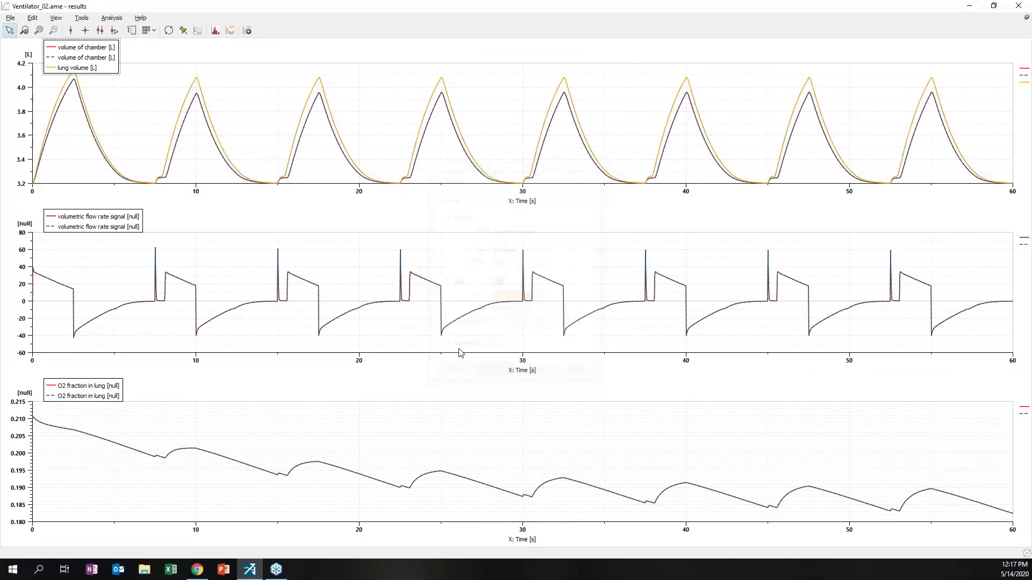
{"action": "left_click", "coordinate": [24, 30]}
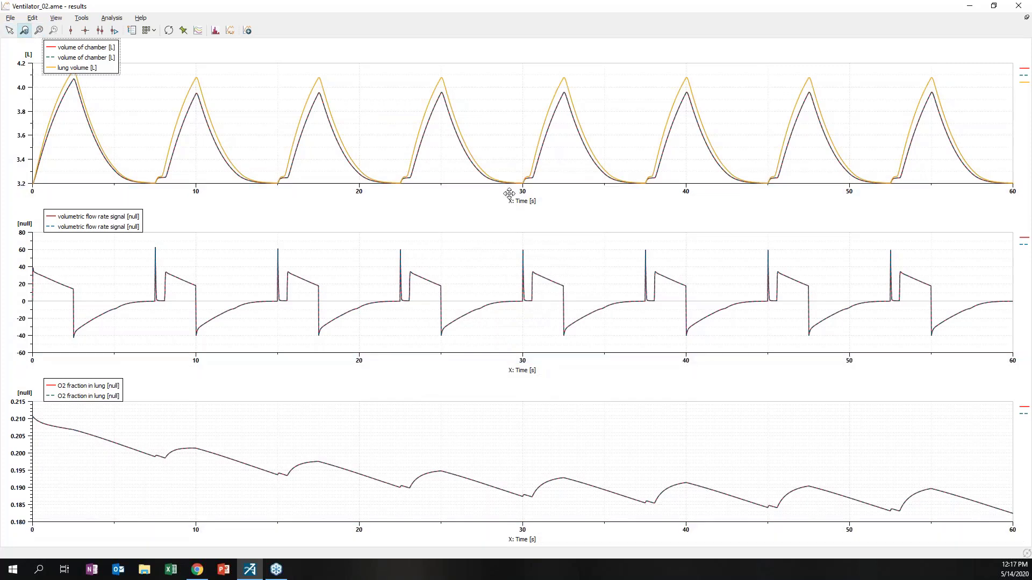
Zoom twice into the breath peak near 25 s, back out to 0–60 s each time, then restore the window
{"action": "left_click_drag", "start_coordinate": [515, 200], "coordinate": [568, 222]}
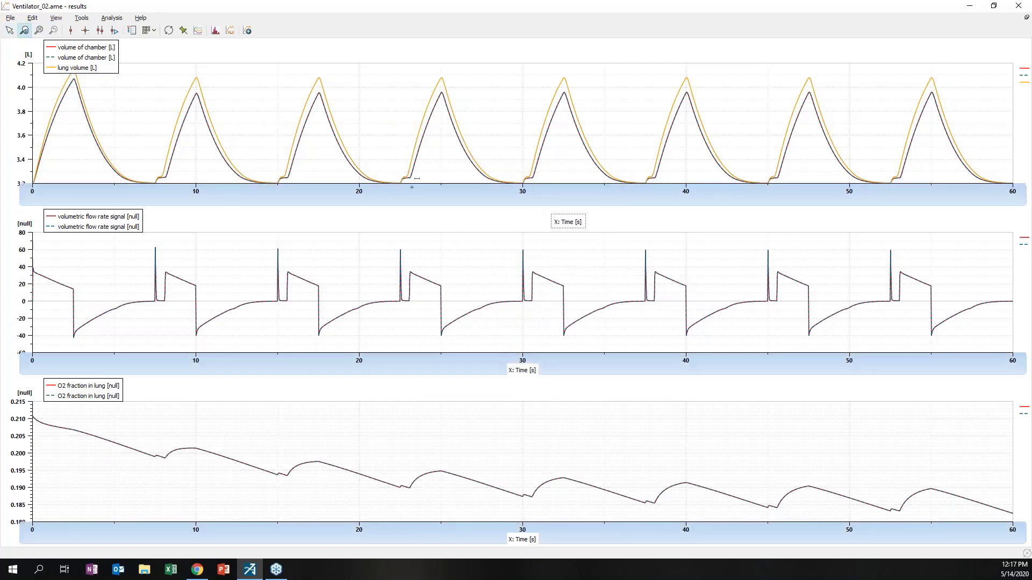
{"action": "left_click_drag", "start_coordinate": [408, 185], "coordinate": [476, 191]}
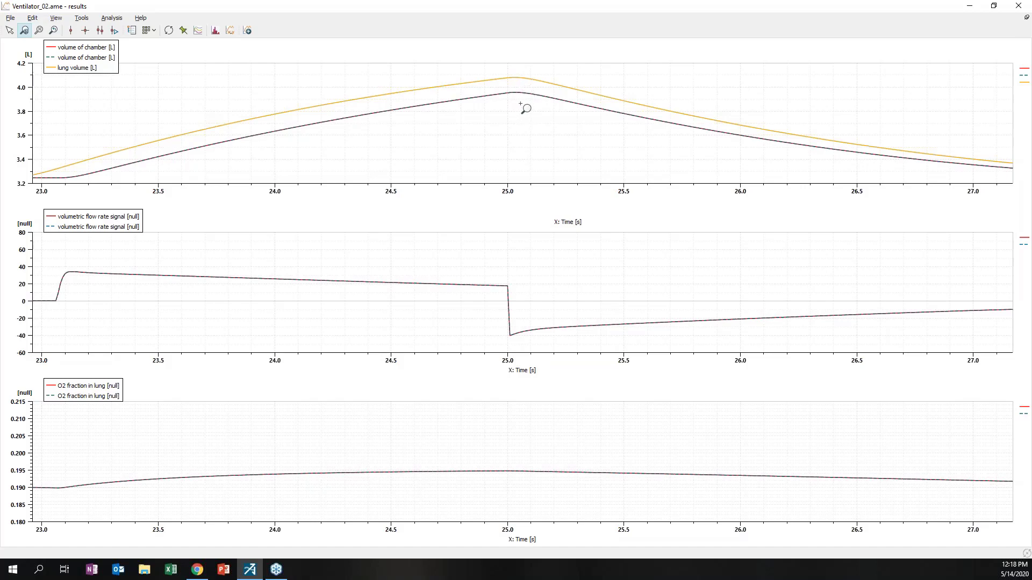
{"action": "right_click", "coordinate": [519, 105]}
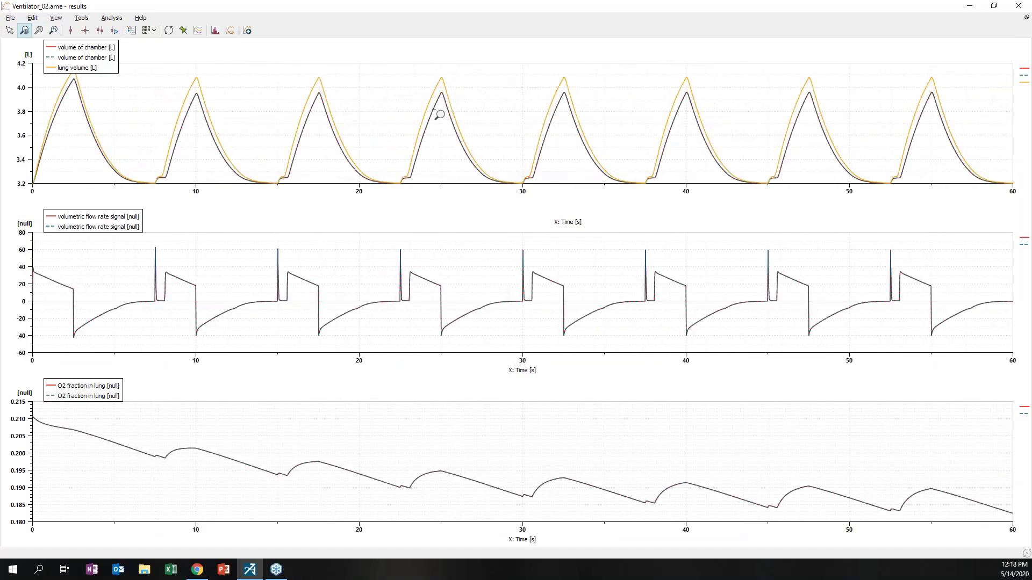
{"action": "left_click_drag", "start_coordinate": [422, 62], "coordinate": [459, 150]}
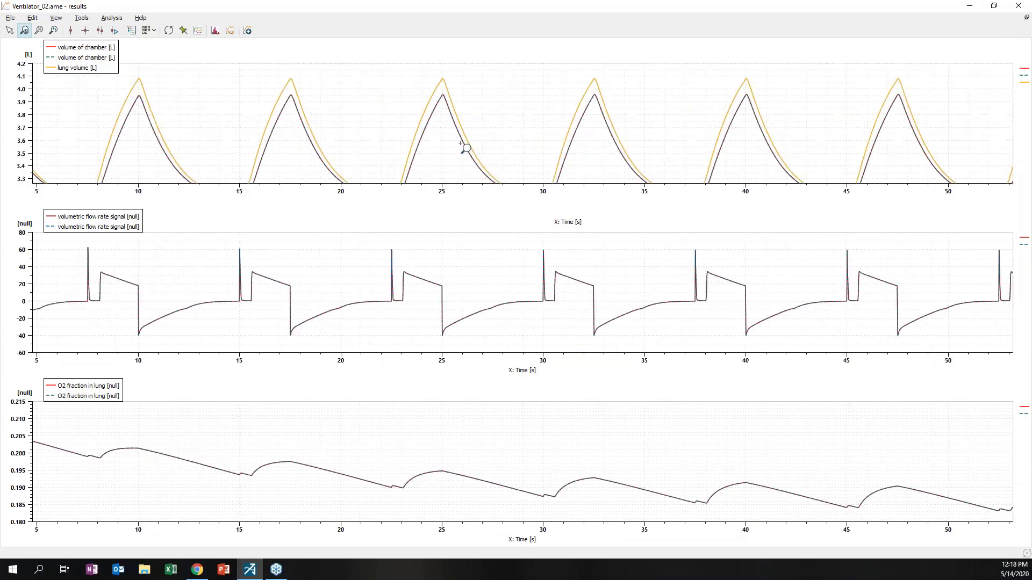
{"action": "right_click", "coordinate": [528, 140]}
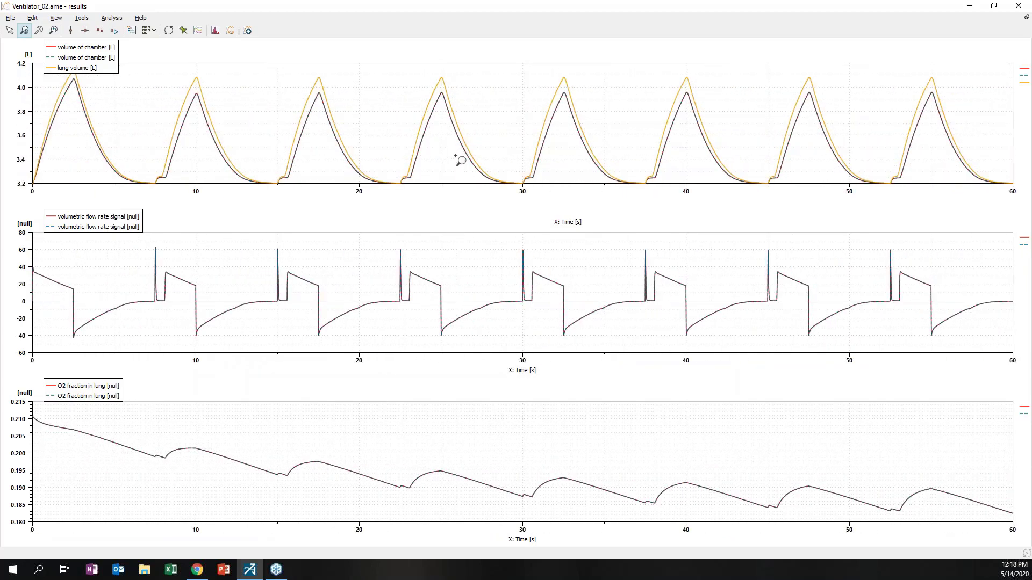
{"action": "double_click", "coordinate": [509, 12]}
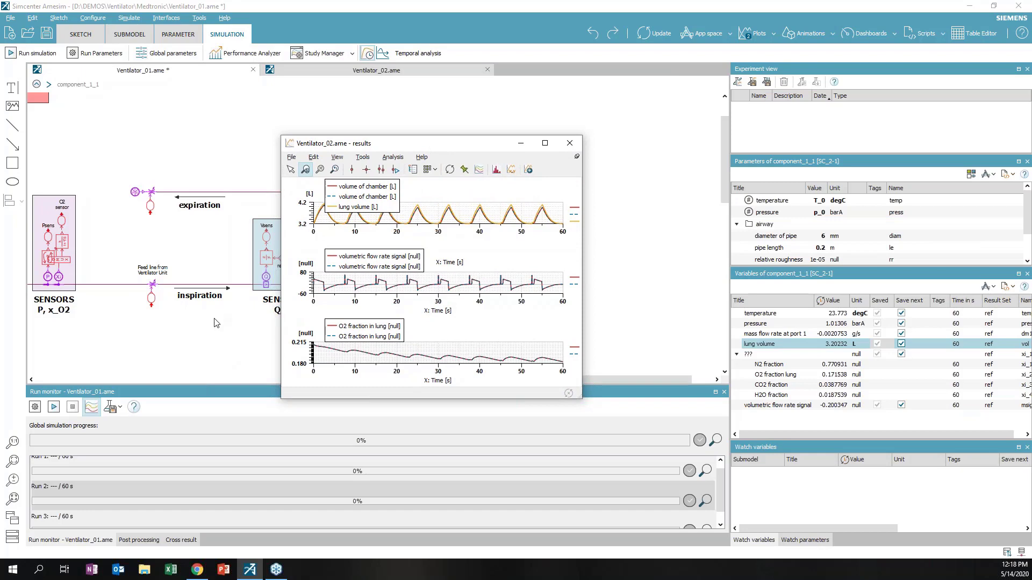
Slide the Ventilator_02 results window aside and close it, revealing the PATIENT lung block
{"action": "left_click_drag", "start_coordinate": [447, 147], "coordinate": [564, 122]}
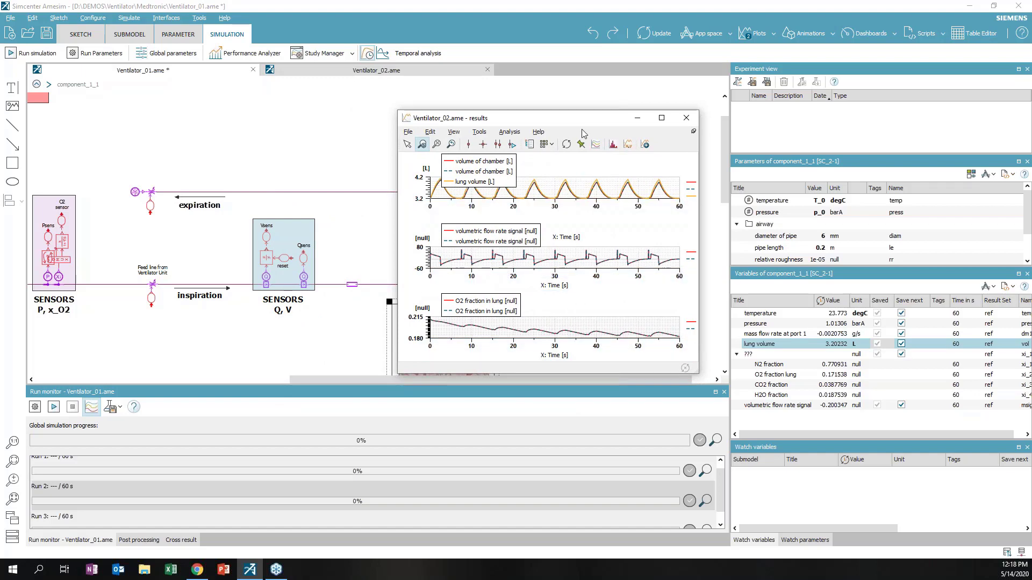
{"action": "left_click_drag", "start_coordinate": [577, 122], "coordinate": [638, 129]}
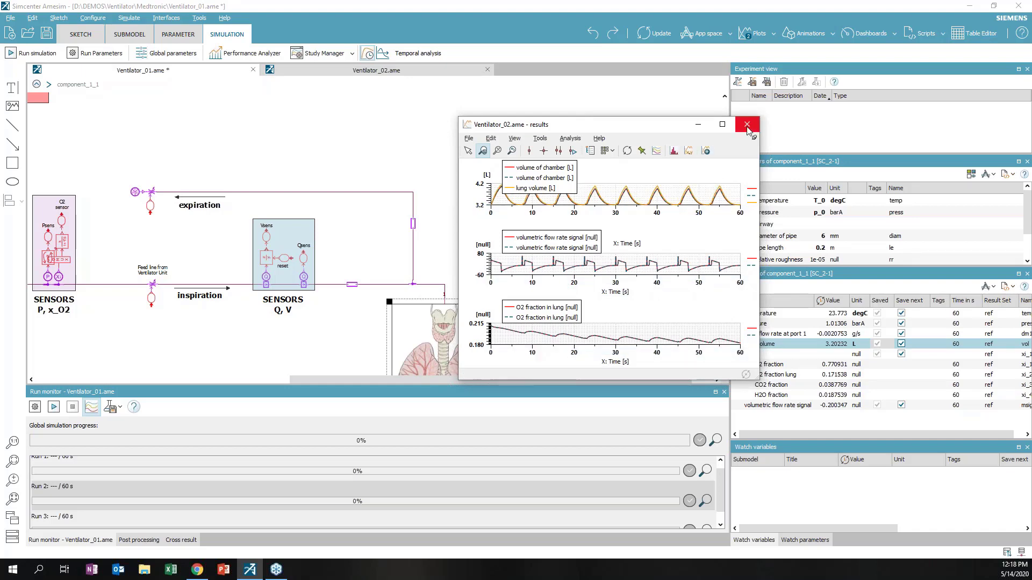
{"action": "left_click", "coordinate": [746, 125]}
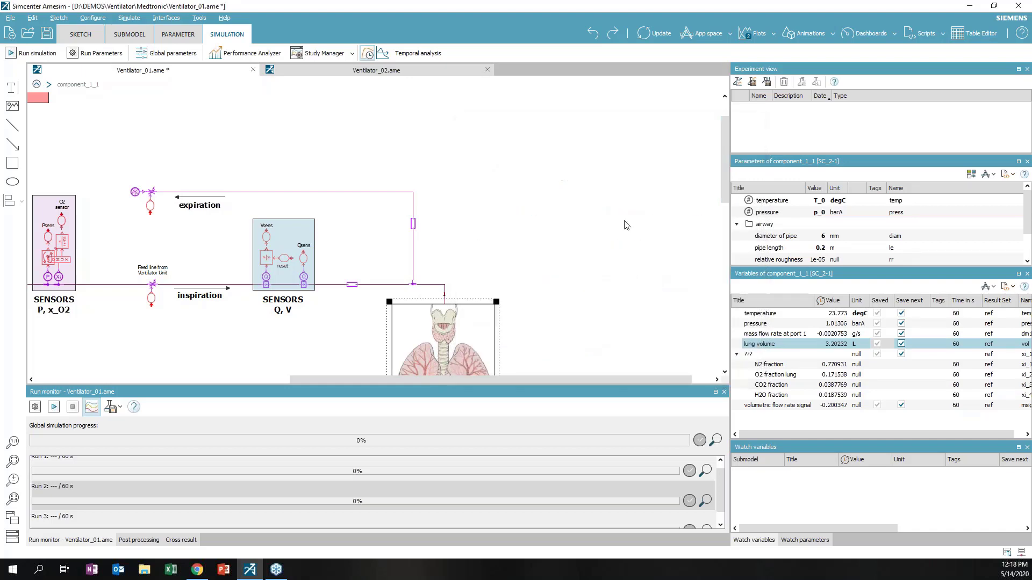
{"action": "scroll", "coordinate": [573, 229], "scroll_direction": "down", "scroll_amount": 1}
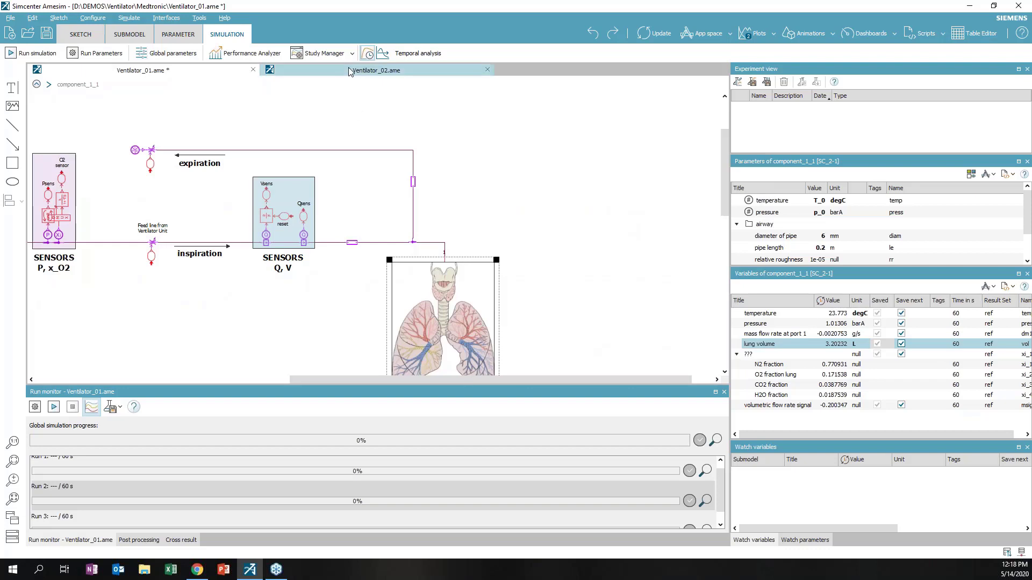
Show Ventilator_02 with PATIENT A, PATIENT B and the Baseline, Different Lung, Different tubing experiments
{"action": "left_click", "coordinate": [352, 70]}
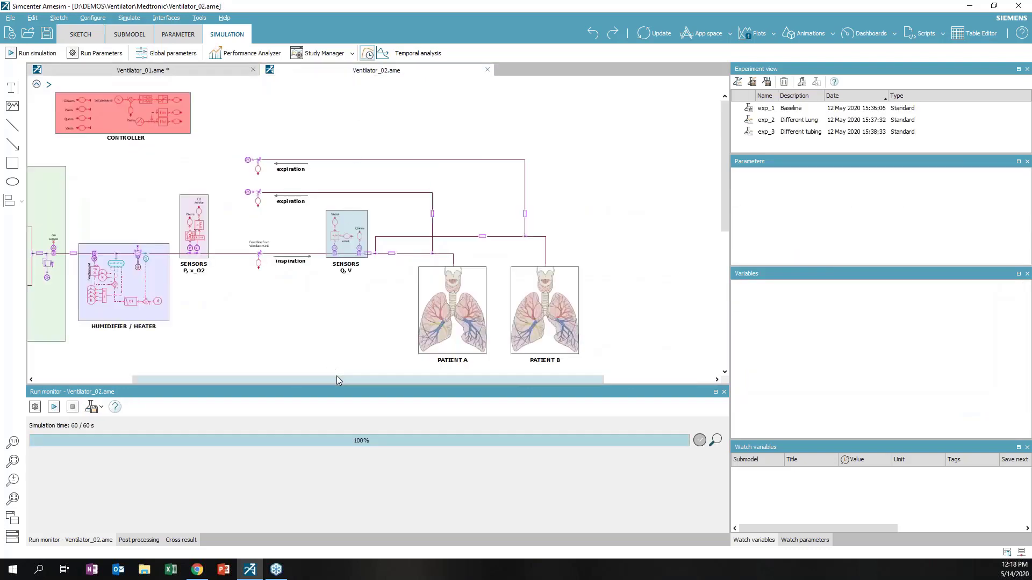
{"action": "left_click_drag", "start_coordinate": [320, 385], "coordinate": [224, 402]}
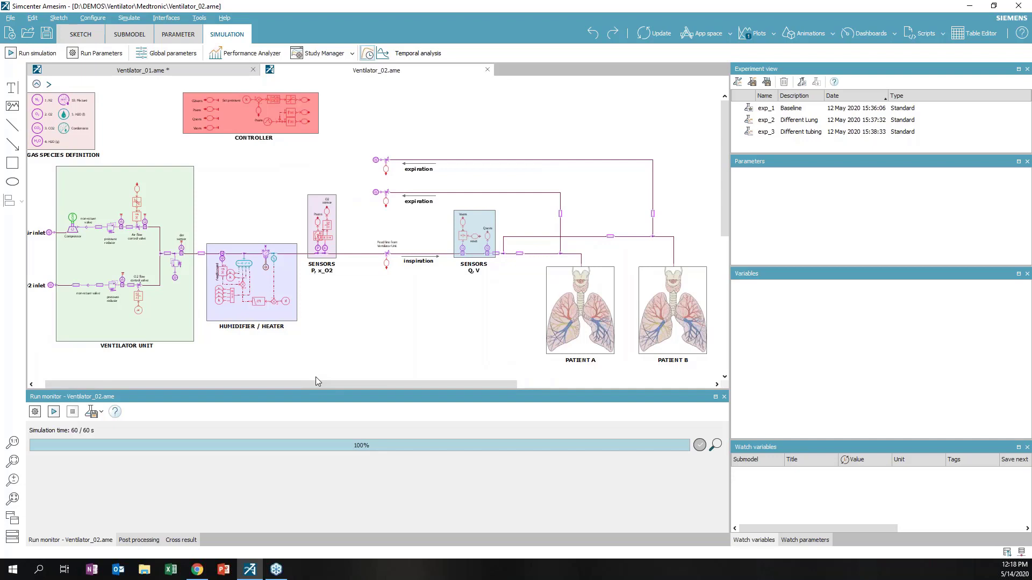
{"action": "left_click_drag", "start_coordinate": [304, 386], "coordinate": [280, 388]}
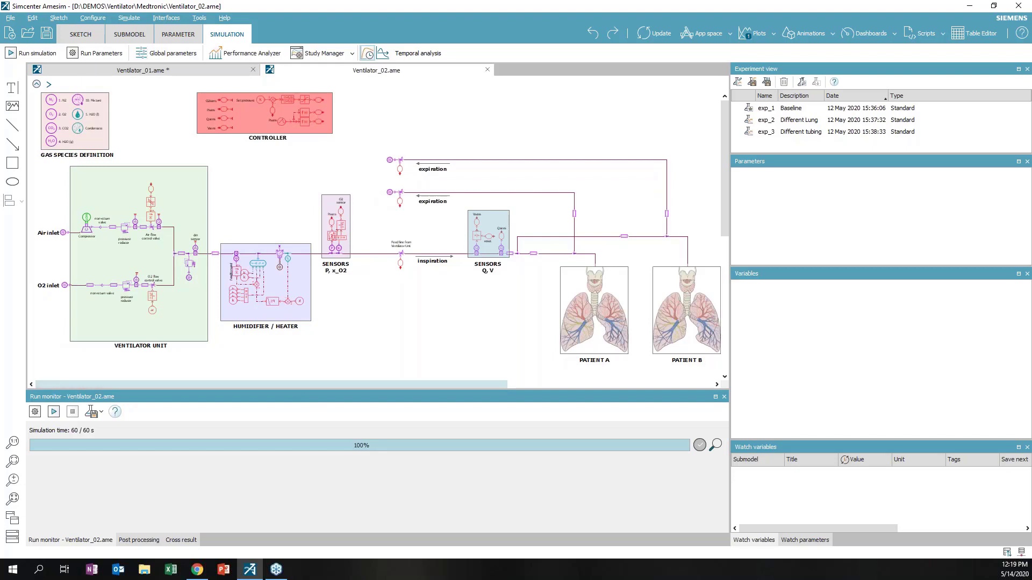
{"action": "left_click_drag", "start_coordinate": [291, 386], "coordinate": [422, 373]}
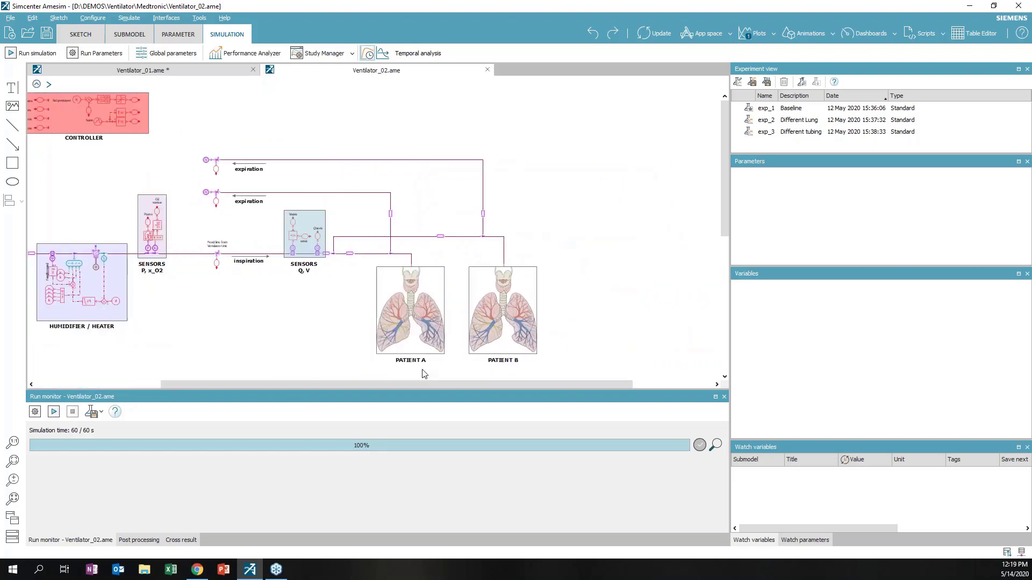
Inspect Patient A's lung stiffness (0.5 N/m) and airway parameters in an enlarged Parameters panel
{"action": "left_click", "coordinate": [417, 333]}
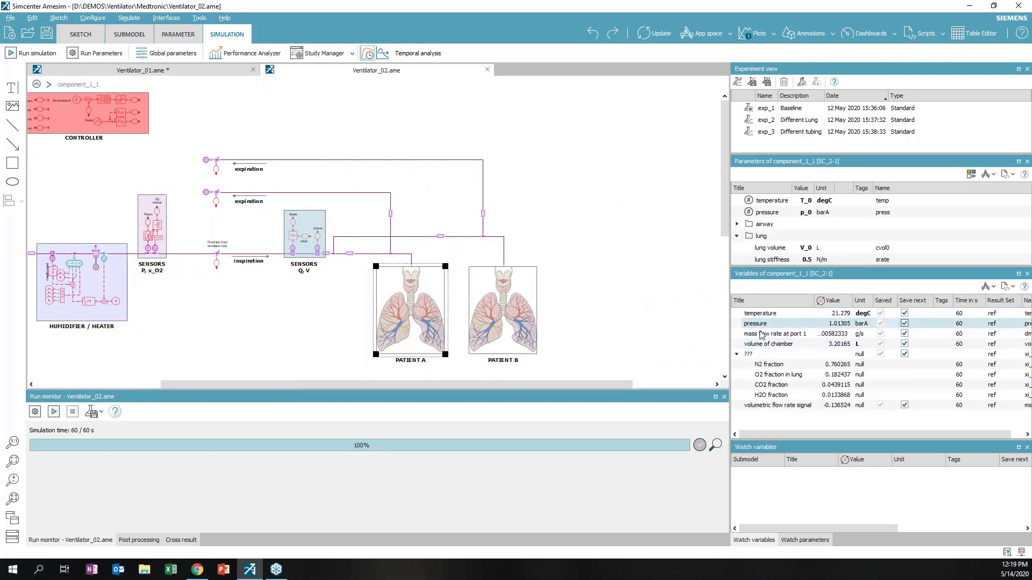
{"action": "left_click_drag", "start_coordinate": [805, 277], "coordinate": [806, 349]}
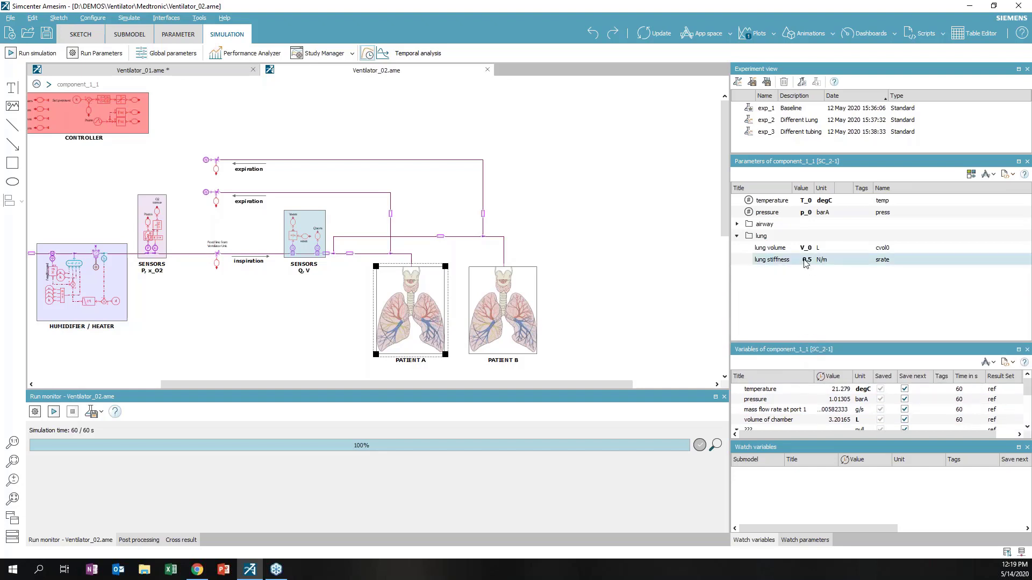
{"action": "left_click", "coordinate": [785, 260]}
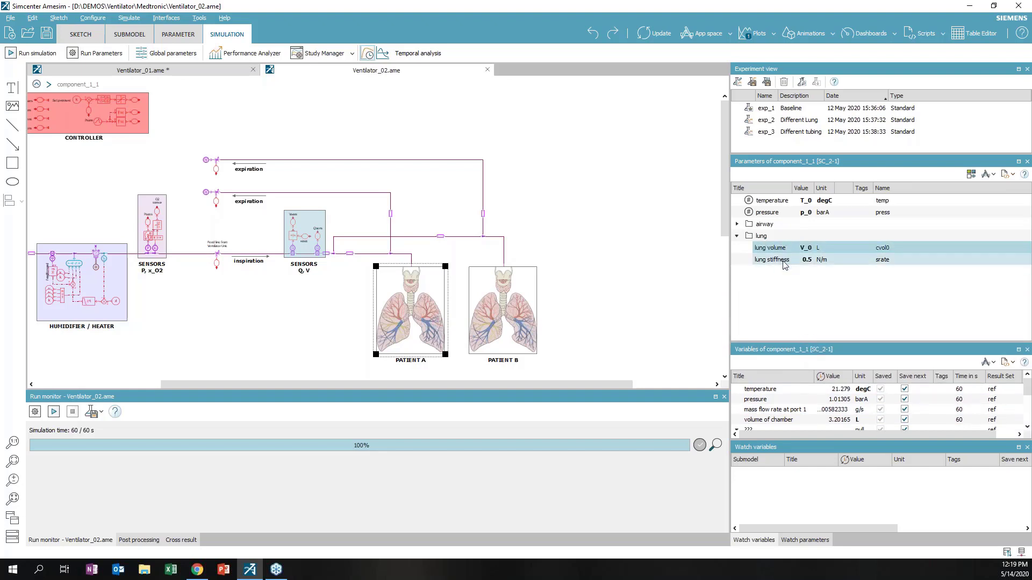
{"action": "left_click", "coordinate": [737, 224]}
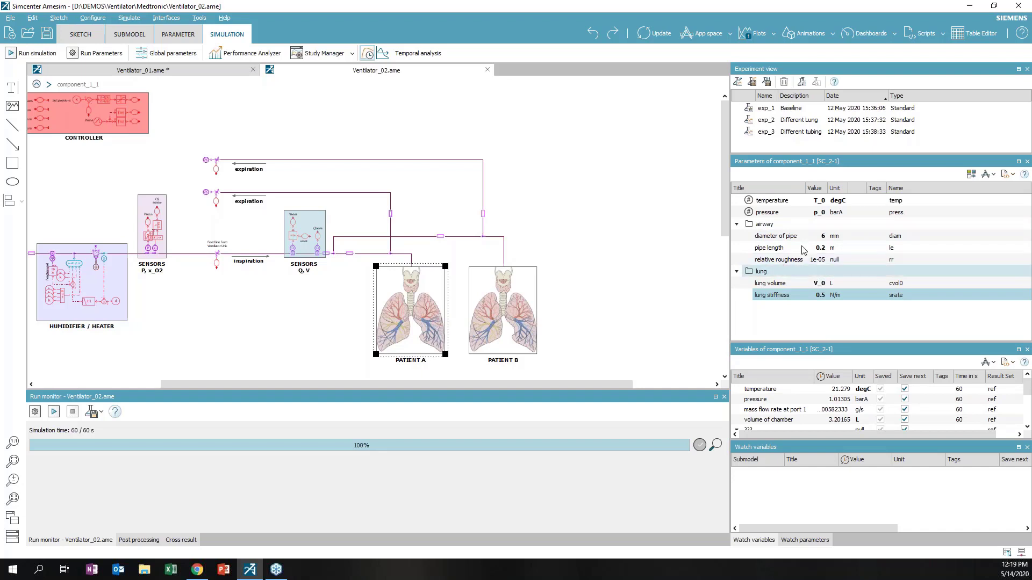
Check a tubing pipe's parameters, then display Patient B's lung parameters
{"action": "left_click", "coordinate": [350, 253]}
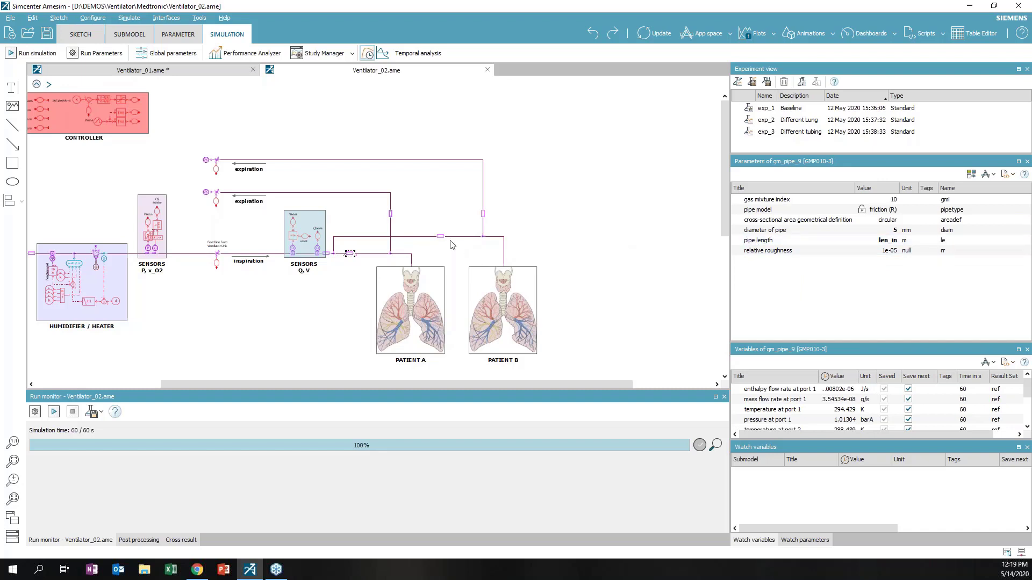
{"action": "left_click", "coordinate": [436, 239]}
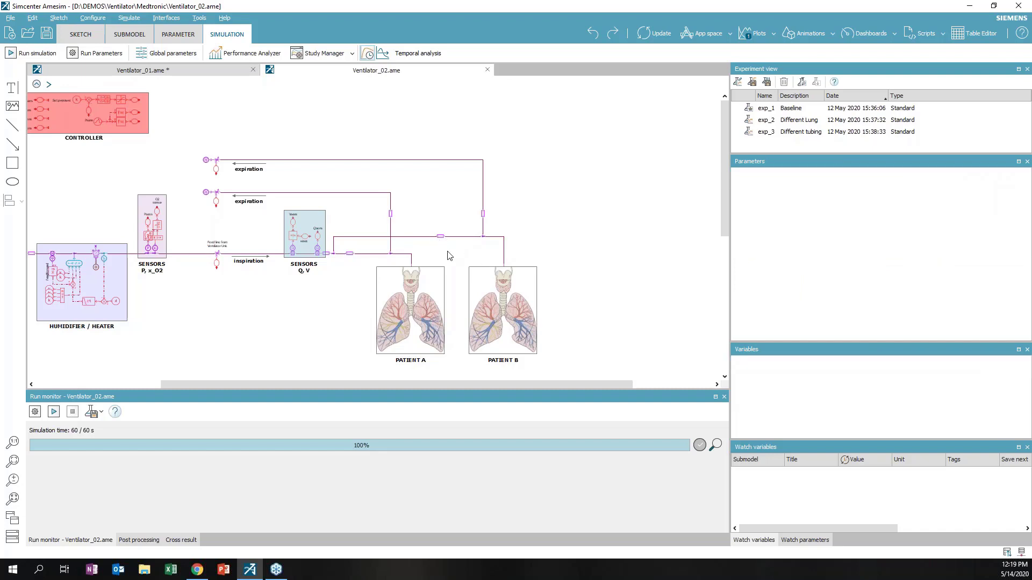
{"action": "left_click", "coordinate": [423, 306]}
{"action": "left_click", "coordinate": [503, 349]}
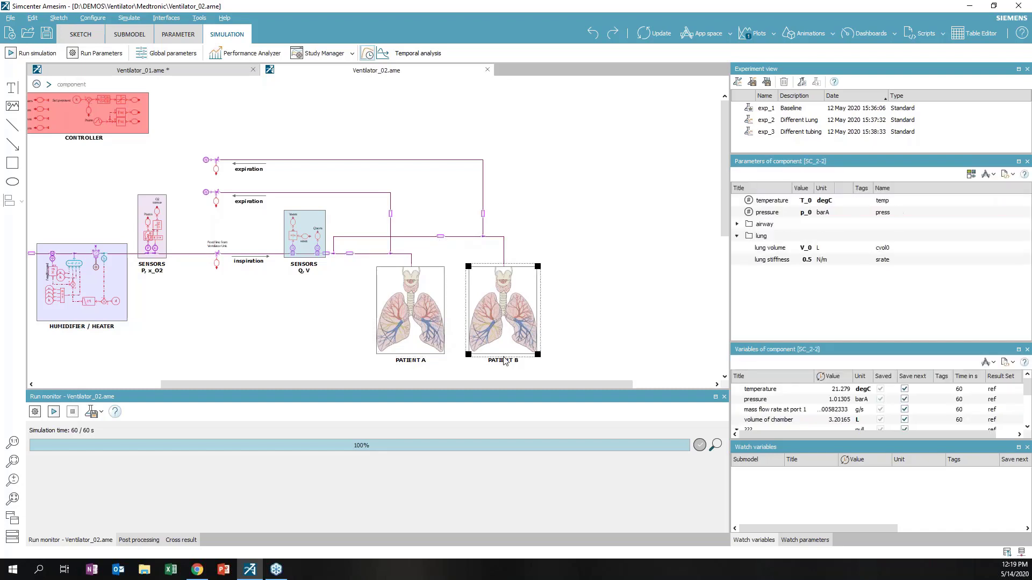
Set Patient B's lung volume to V_0*1.2 and lung stiffness to 0.5/1.2
{"action": "left_click", "coordinate": [790, 252]}
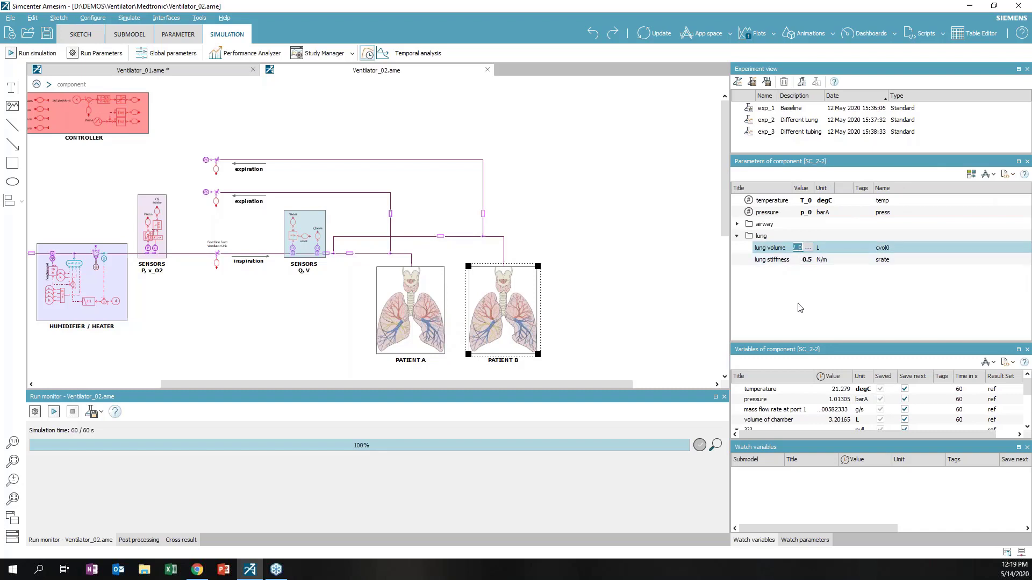
{"action": "key", "text": "End"}
{"action": "type", "text": "*"}
{"action": "key", "text": "Return"}
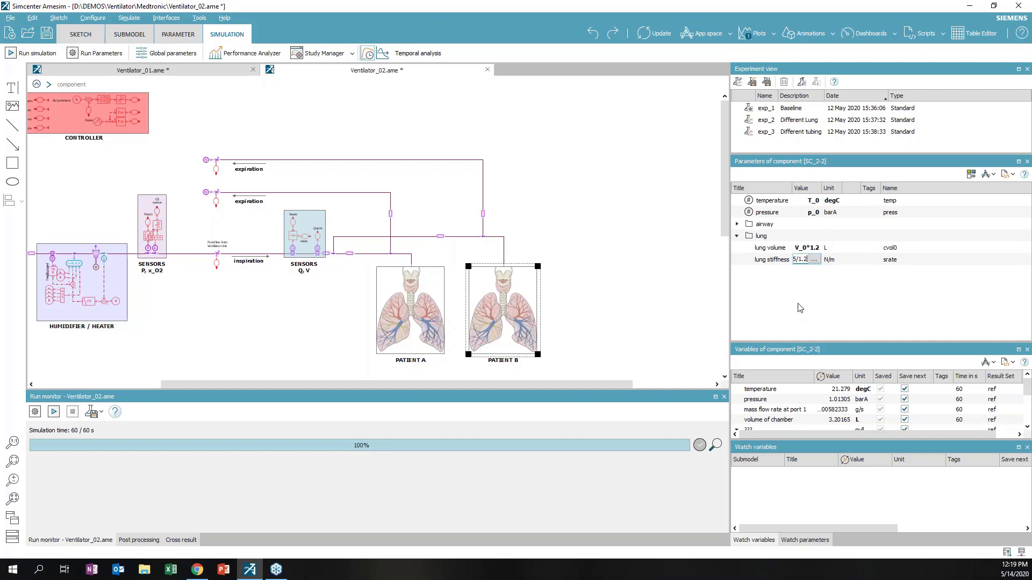
{"action": "key", "text": "Return"}
{"action": "left_click", "coordinate": [782, 123]}
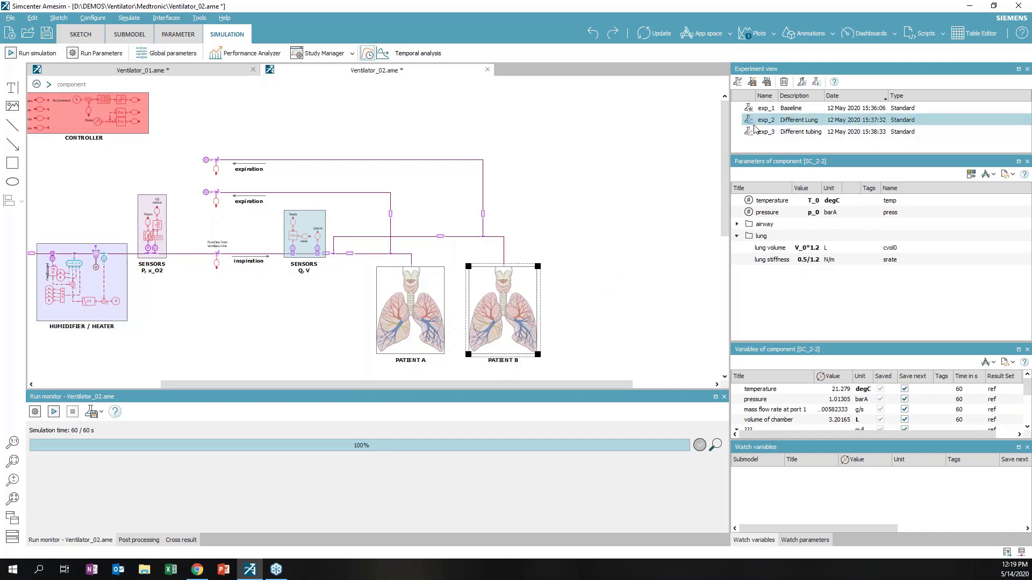
Apply experiment exp_2's parameters and results without saving current changes
{"action": "right_click", "coordinate": [785, 124]}
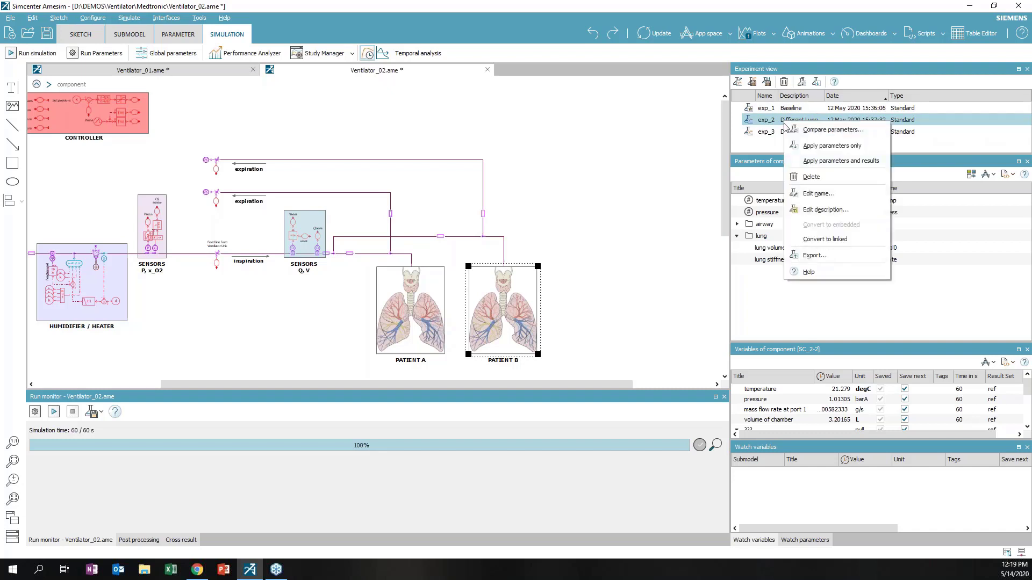
{"action": "left_click", "coordinate": [829, 162]}
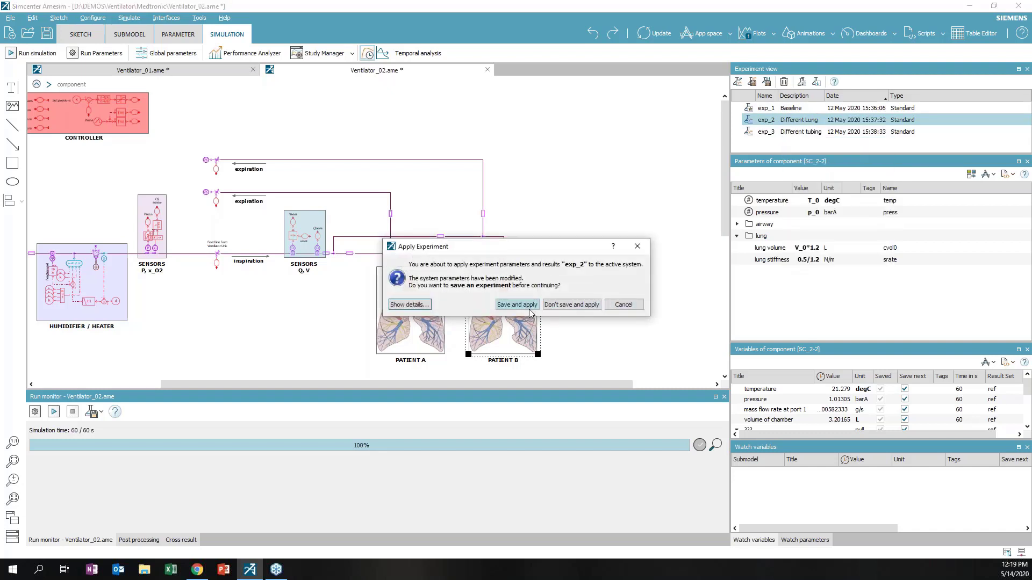
{"action": "left_click", "coordinate": [578, 306]}
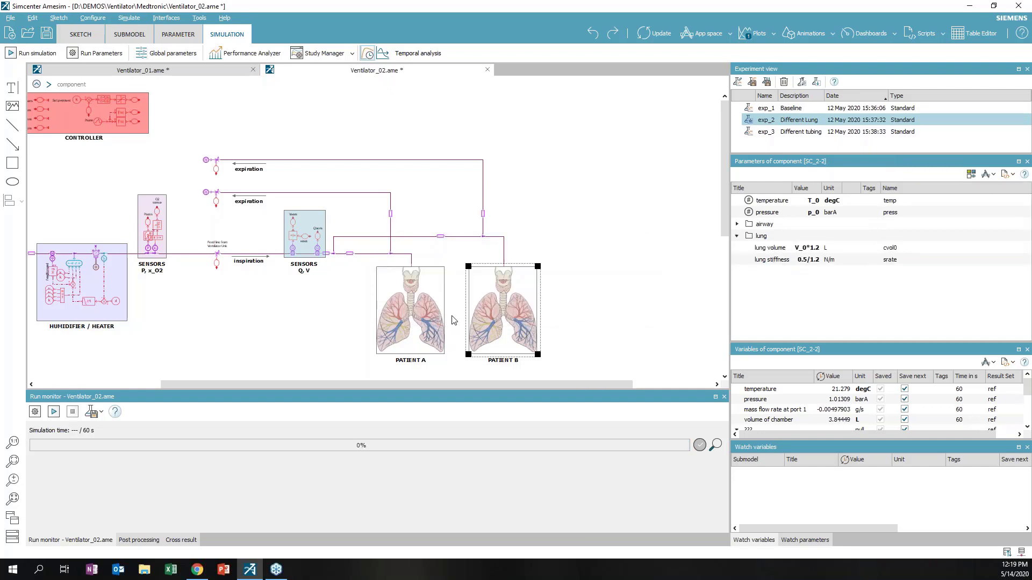
{"action": "left_click", "coordinate": [422, 280]}
Plot both patients' curves and read all values at 8.99 s with the vertical cursor
{"action": "left_click", "coordinate": [752, 34]}
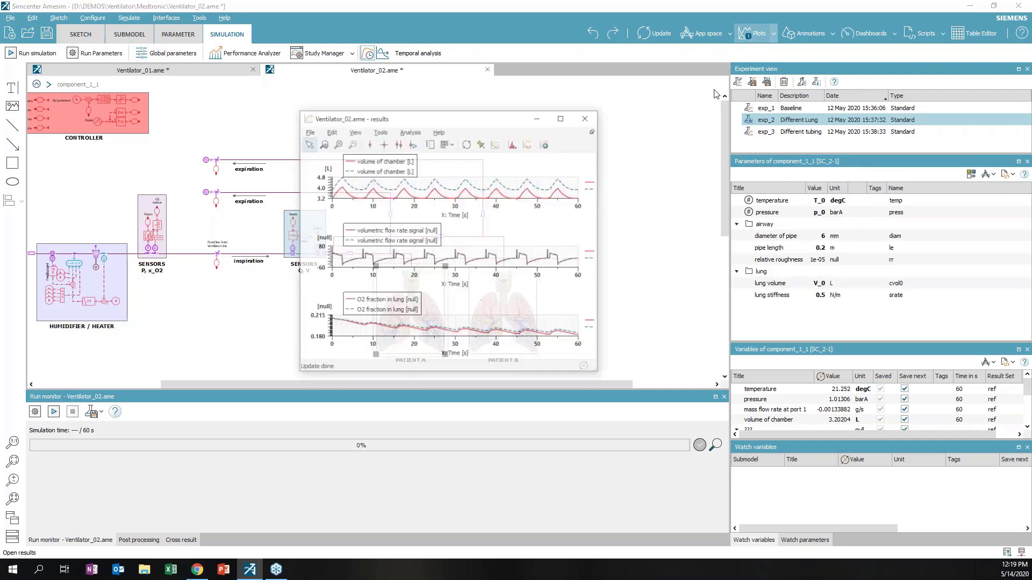
{"action": "left_click_drag", "start_coordinate": [409, 118], "coordinate": [545, 223]}
{"action": "left_click", "coordinate": [506, 250]}
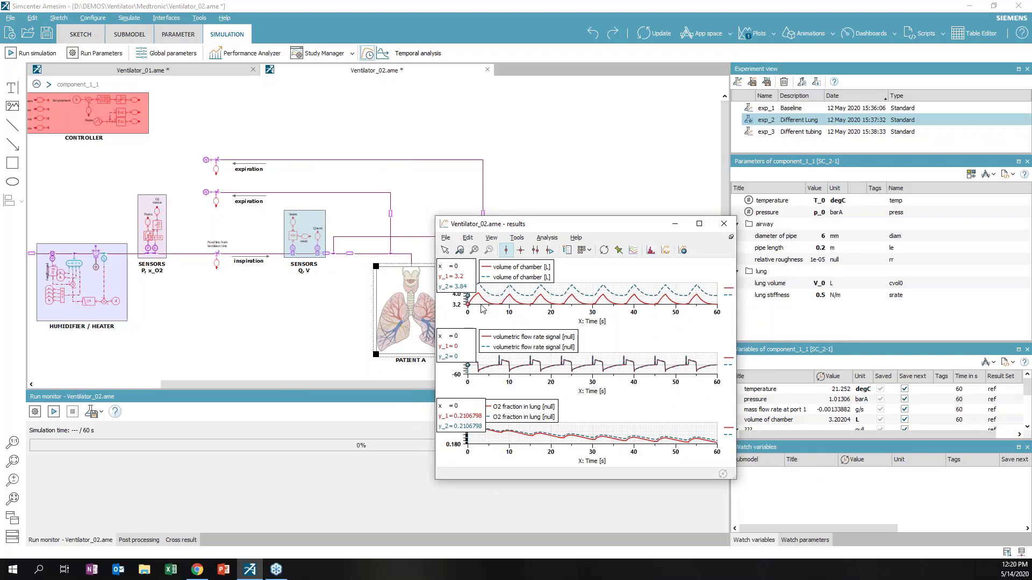
{"action": "left_click_drag", "start_coordinate": [468, 305], "coordinate": [458, 357]}
{"action": "double_click", "coordinate": [579, 225]}
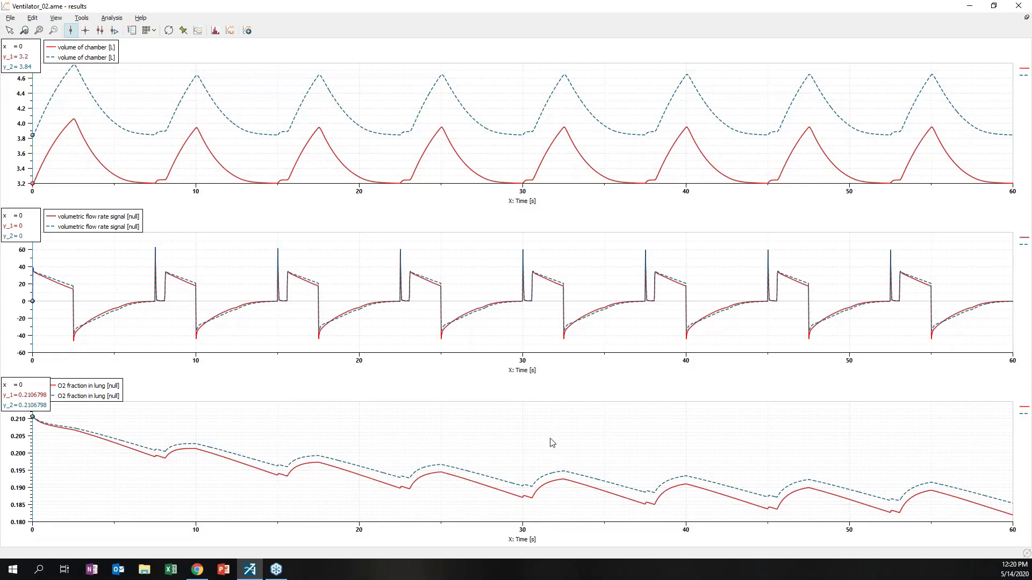
{"action": "double_click", "coordinate": [481, 8]}
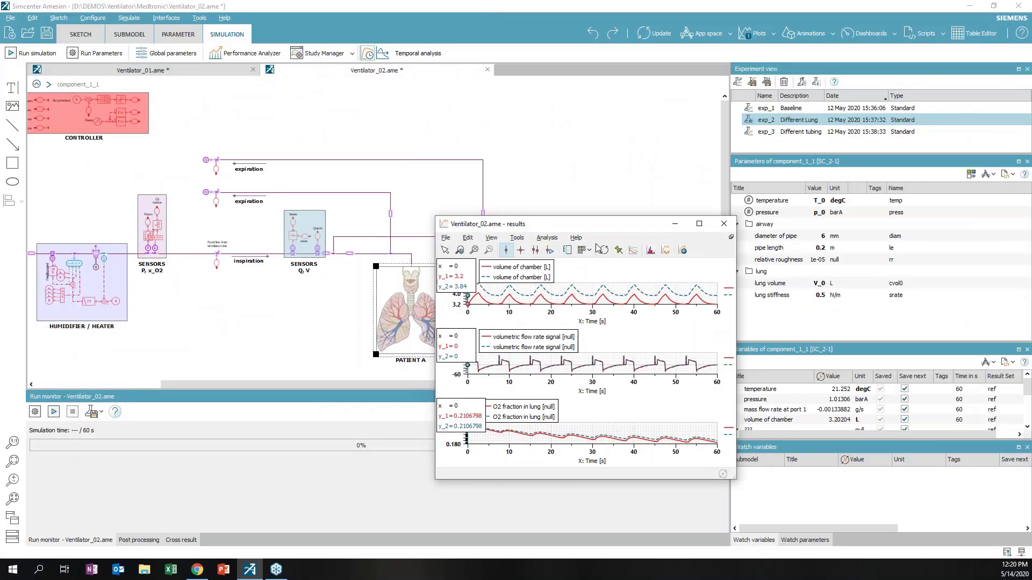
Close the Ventilator_02 results window and deselect PATIENT A
{"action": "left_click_drag", "start_coordinate": [600, 231], "coordinate": [483, 180]}
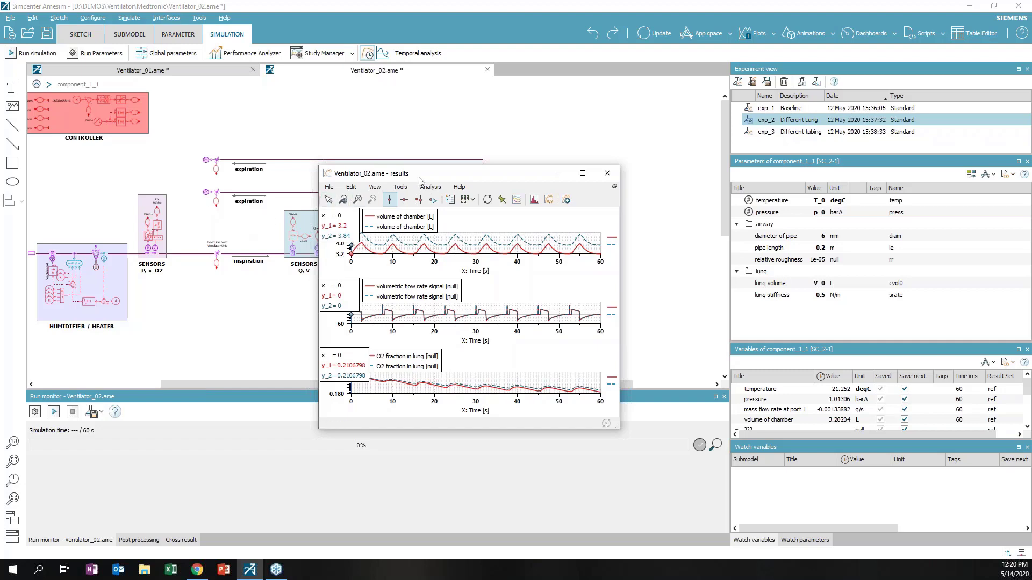
{"action": "left_click_drag", "start_coordinate": [424, 177], "coordinate": [617, 173]}
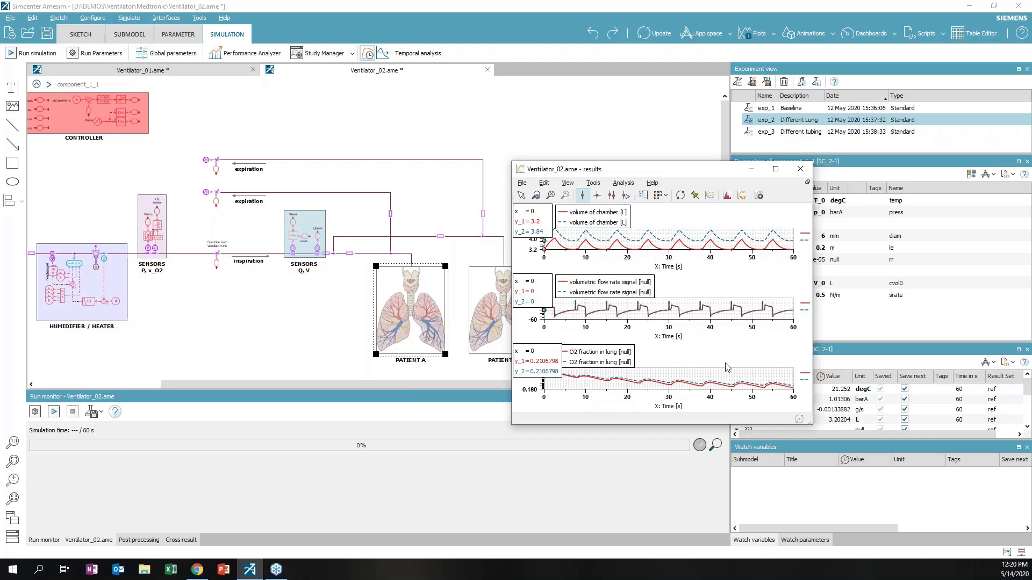
{"action": "left_click", "coordinate": [800, 169]}
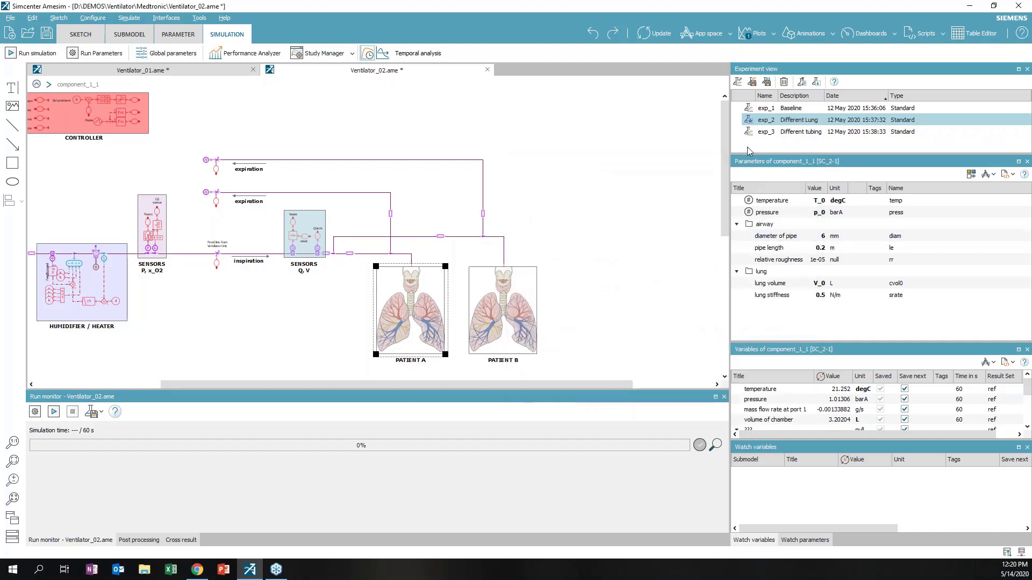
{"action": "mouse_move", "coordinate": [777, 136]}
{"action": "left_click", "coordinate": [525, 232]}
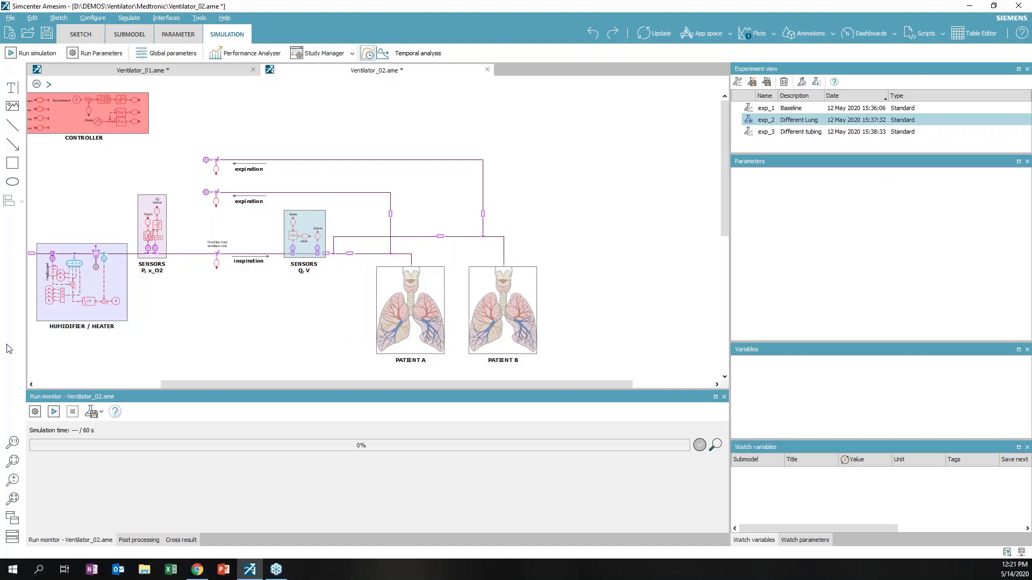
Bring the browser with the Simcenter Webapp Server login page to the screen centre
{"action": "left_click", "coordinate": [197, 570]}
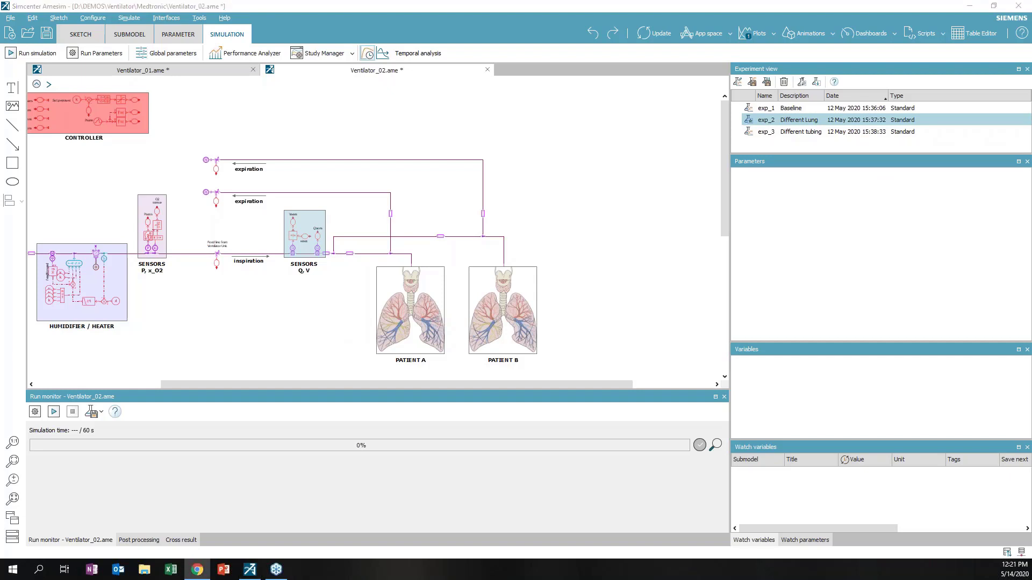
{"action": "key", "text": "alt+Tab"}
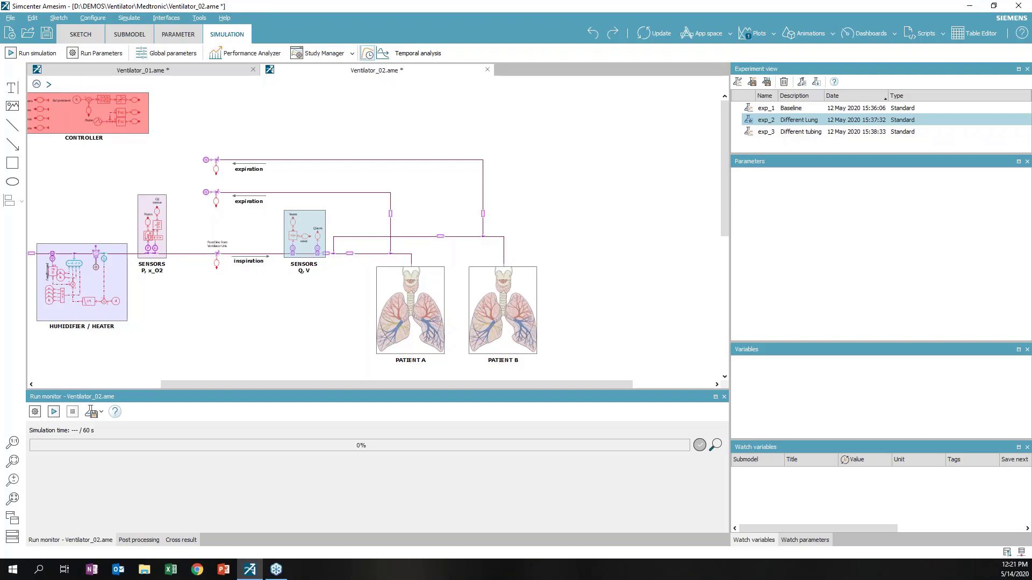
{"action": "key", "text": "alt+Tab"}
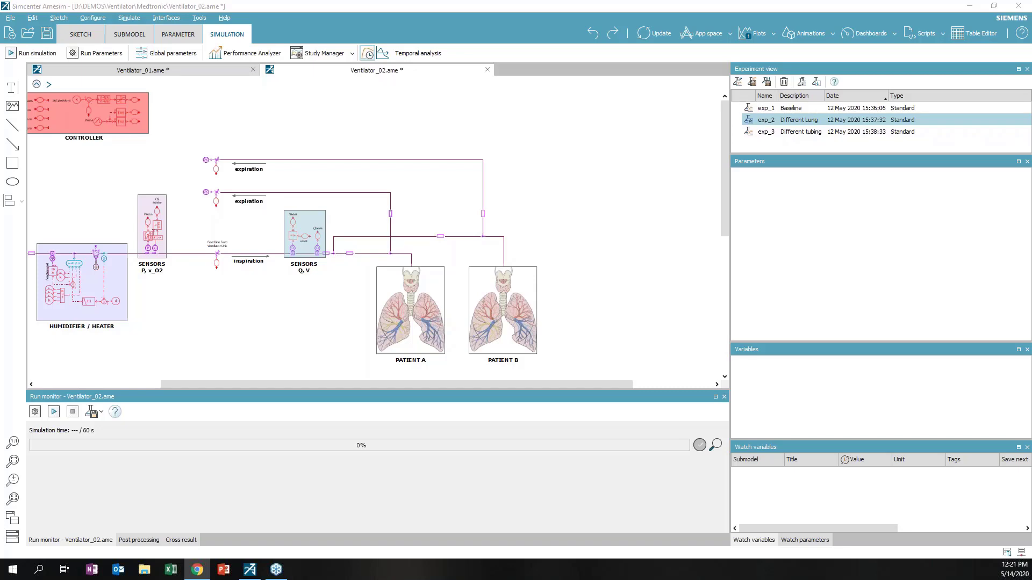
{"action": "left_click_drag", "start_coordinate": [0, 59], "coordinate": [628, 112]}
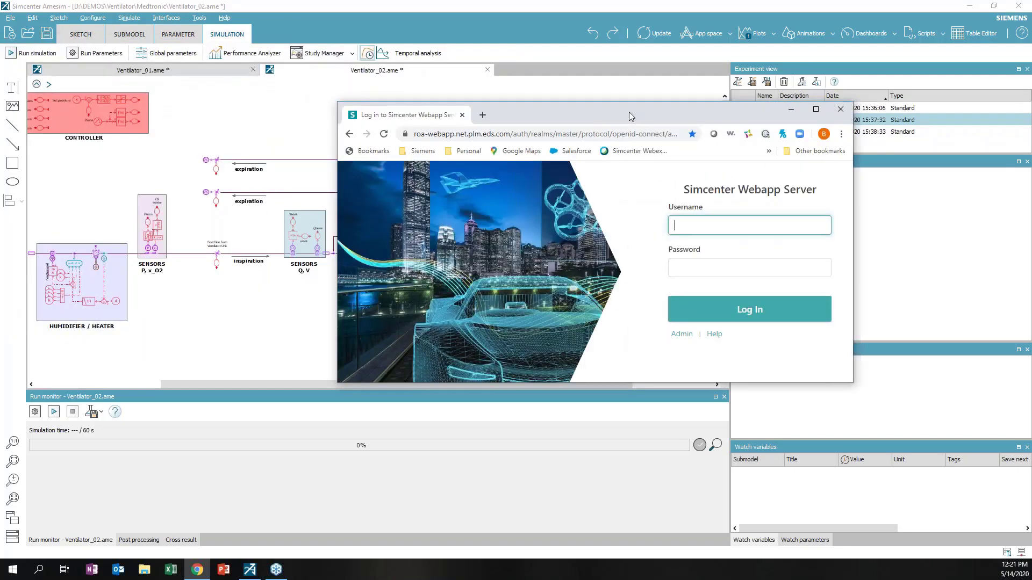
Maximize the browser and log in to Simcenter Webapp Server with the account username and password
{"action": "double_click", "coordinate": [629, 111]}
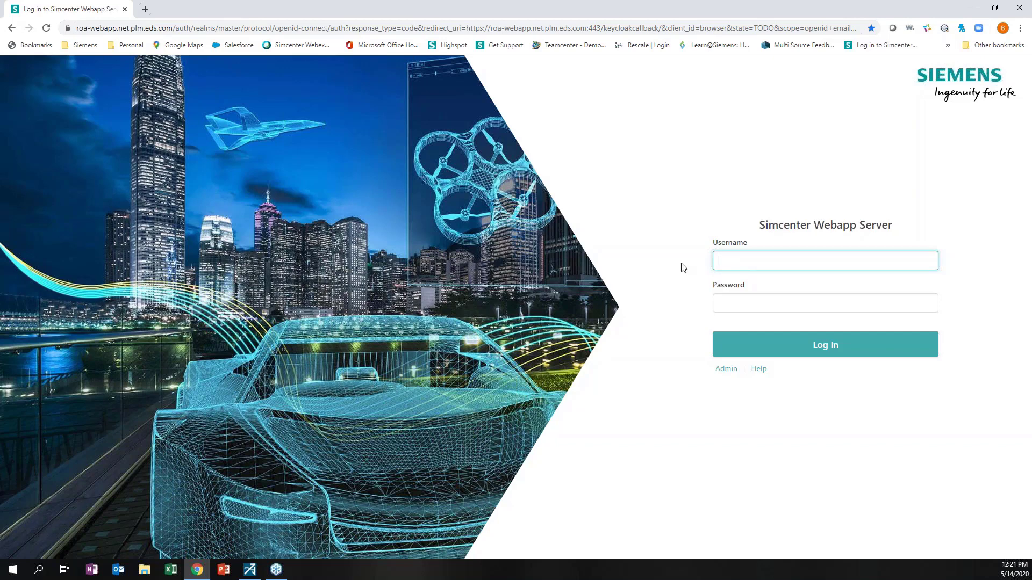
{"action": "type", "text": "msm"}
{"action": "type", "text": "2mbm"}
{"action": "key", "text": "Tab"}
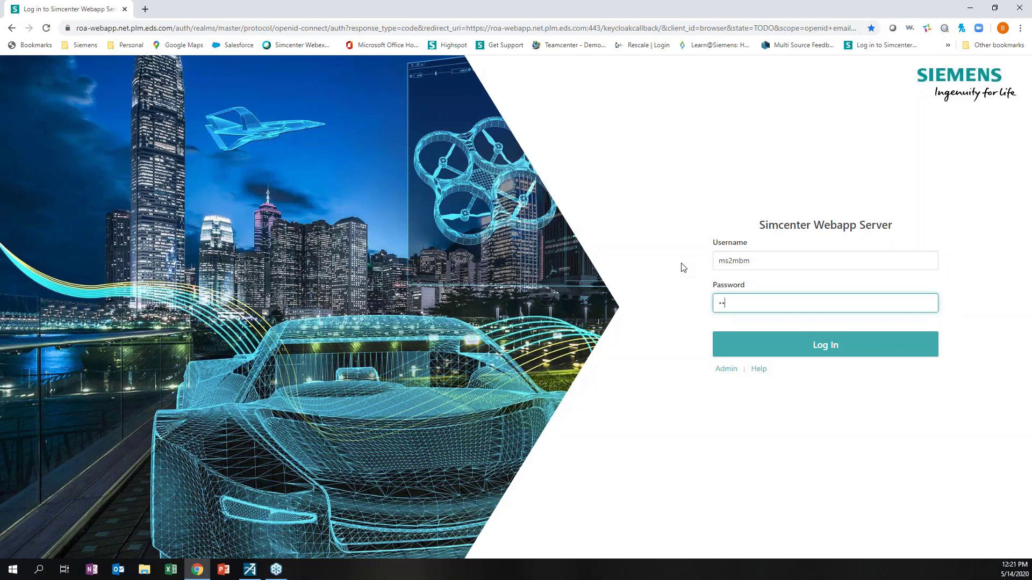
{"action": "type", "text": "*************"}
{"action": "key", "text": "Return"}
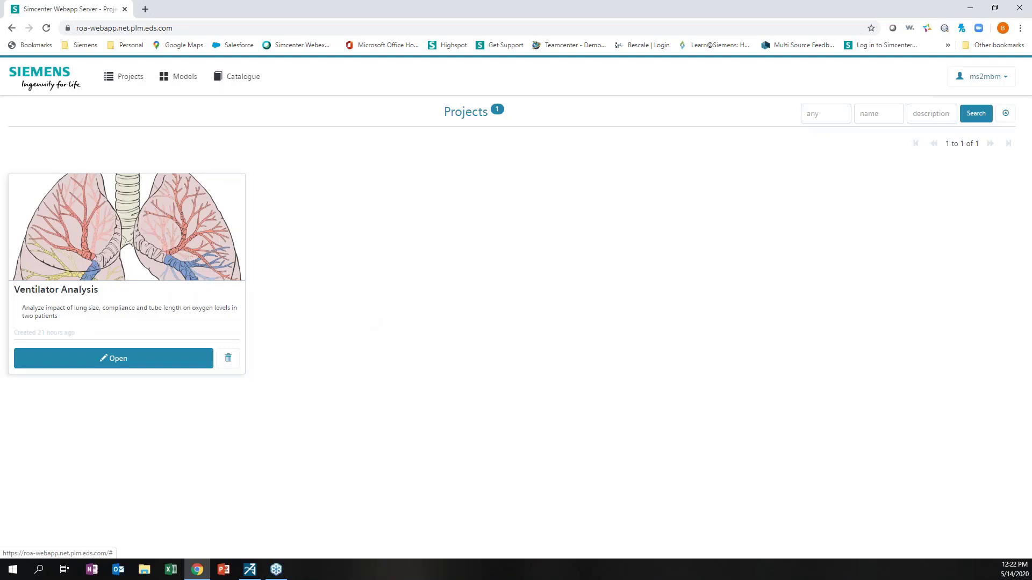
Open the Ventilator Analysis project and expand the Patient A and Patient B parameter groups
{"action": "left_click", "coordinate": [177, 86]}
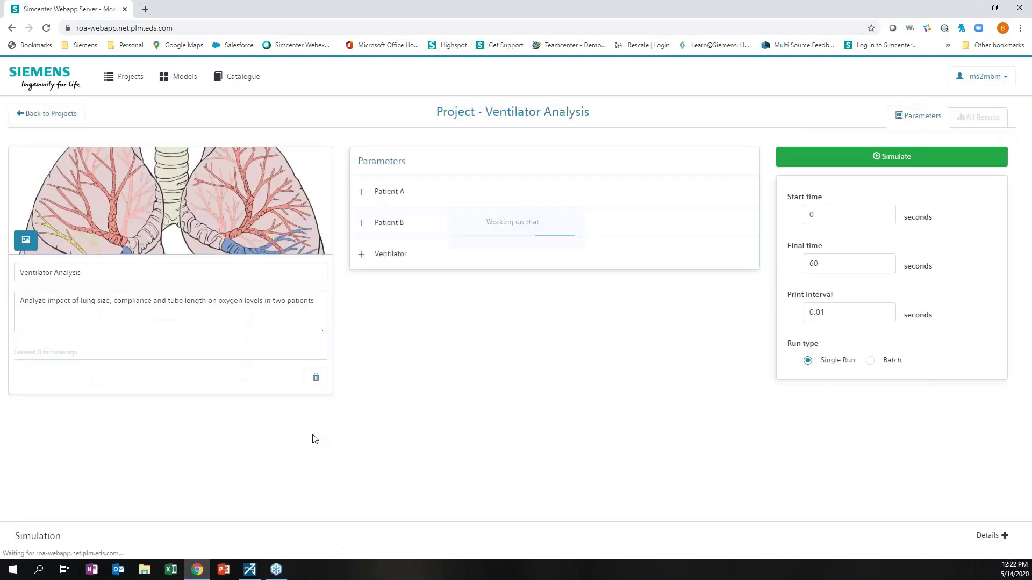
{"action": "left_click", "coordinate": [362, 193]}
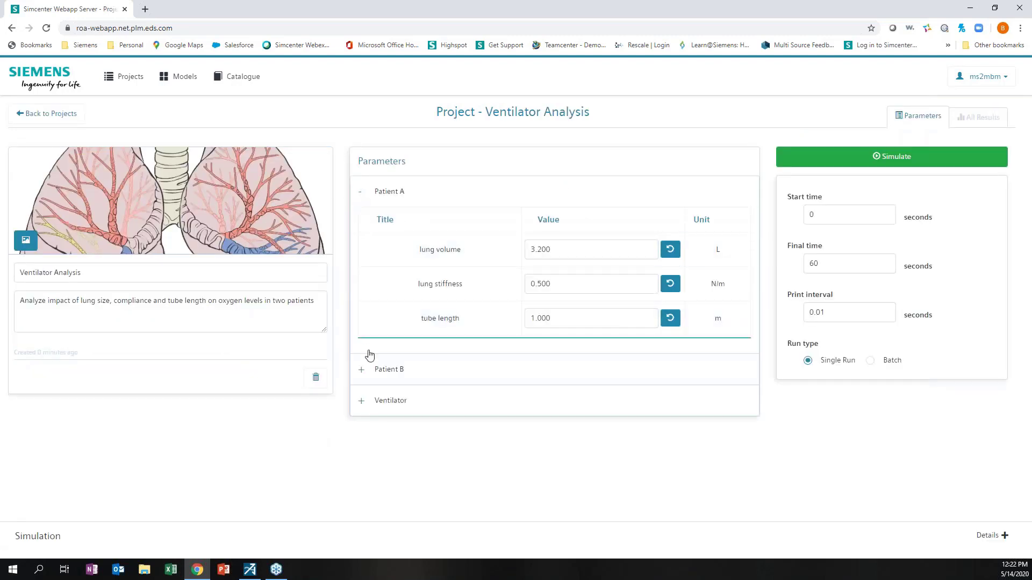
{"action": "left_click", "coordinate": [359, 375]}
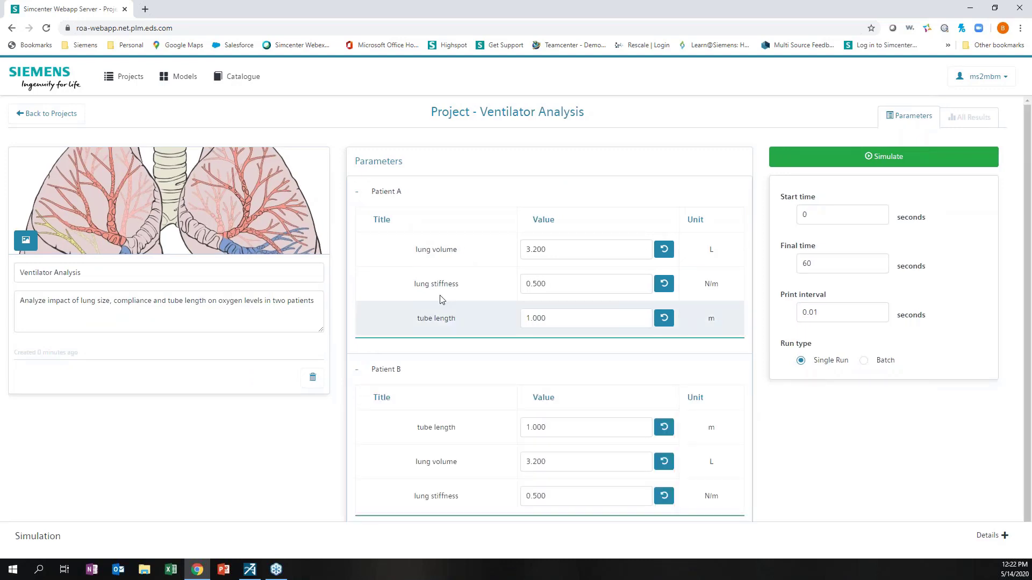
{"action": "scroll", "coordinate": [430, 425], "scroll_direction": "down", "scroll_amount": 1}
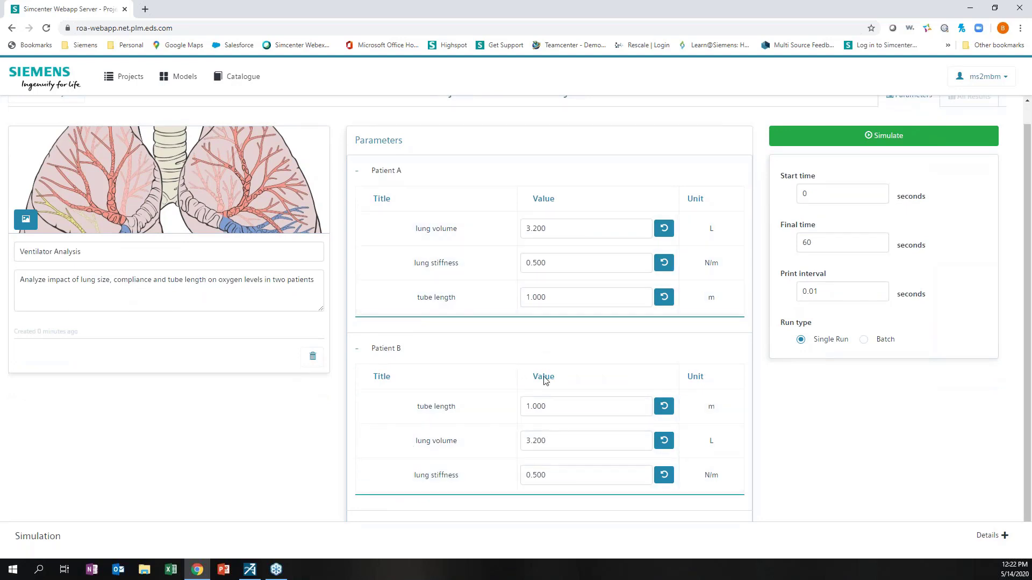
Set Patient B's lung volume to 4, lung stiffness to 0.45 and tube length to 2.000
{"action": "double_click", "coordinate": [556, 444]}
{"action": "type", "text": "4"}
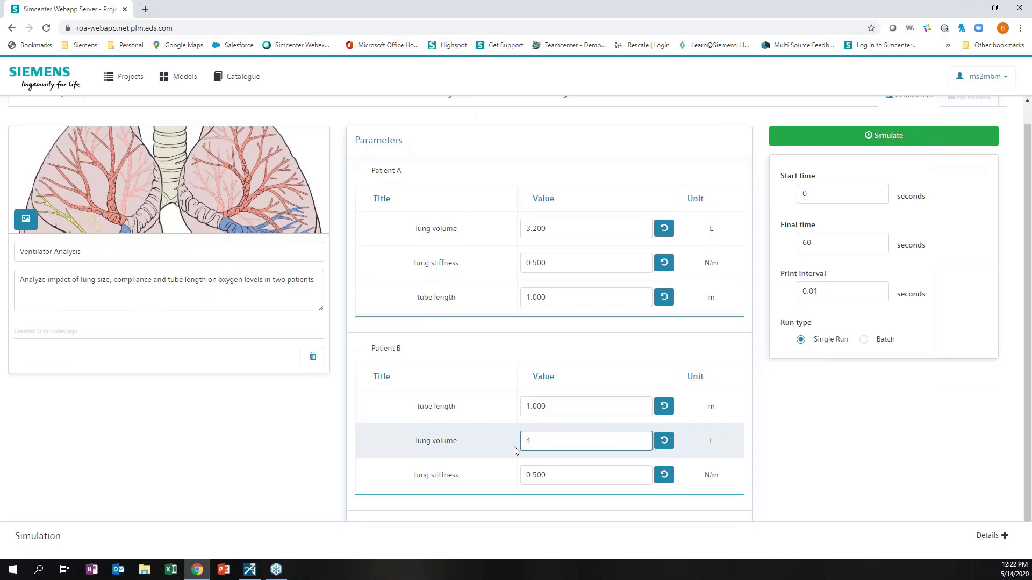
{"action": "left_click_drag", "start_coordinate": [535, 473], "coordinate": [560, 473]}
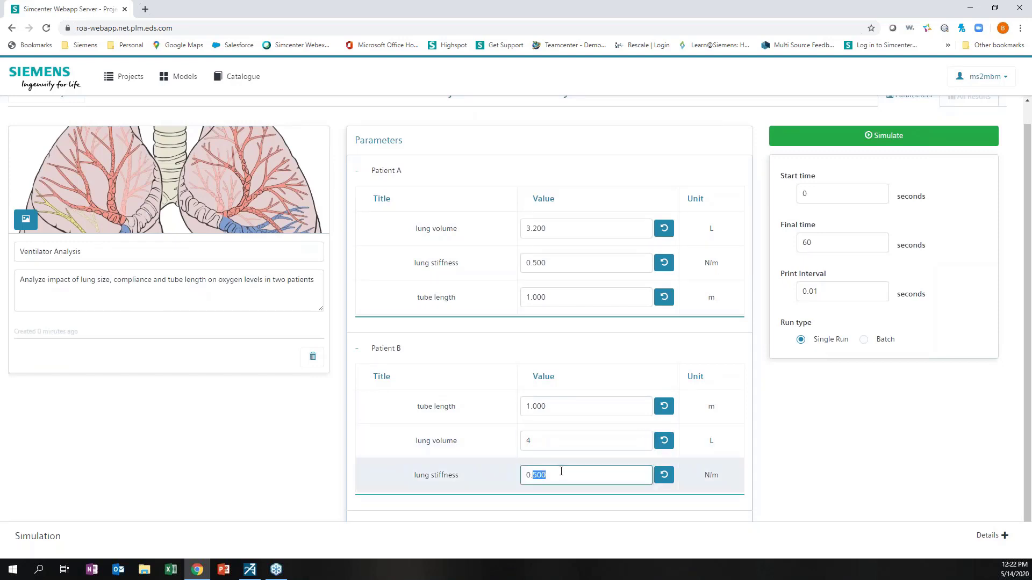
{"action": "type", "text": "45"}
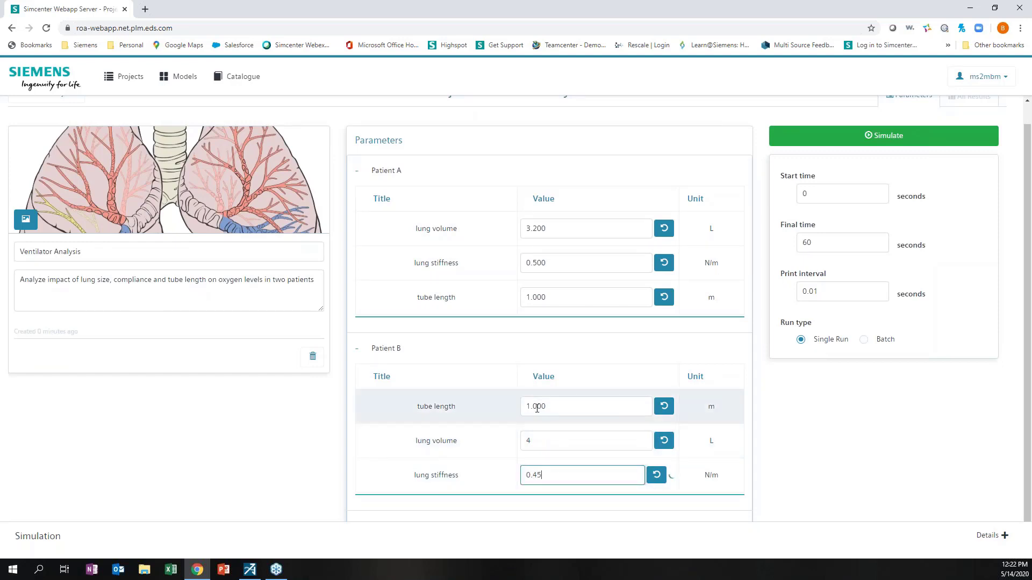
{"action": "left_click_drag", "start_coordinate": [537, 409], "coordinate": [526, 408]}
{"action": "type", "text": "2"}
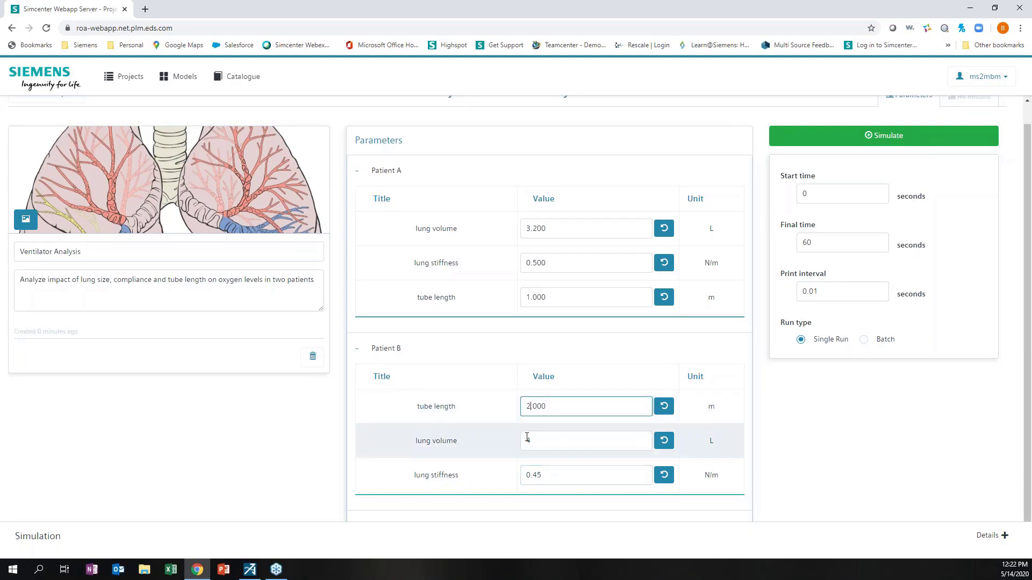
{"action": "left_click", "coordinate": [384, 417]}
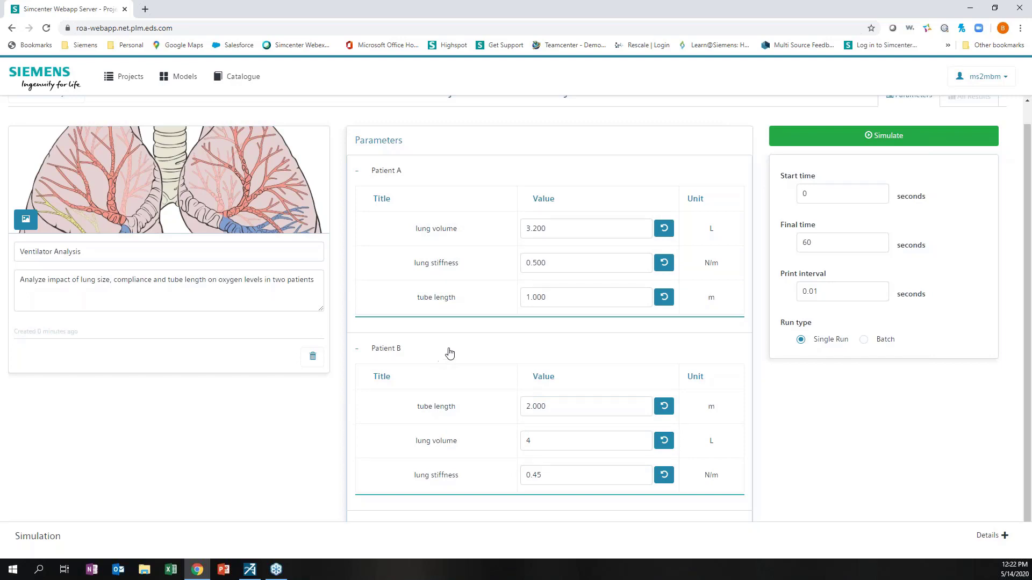
Simulate Ventilator Analysis with the updated Patient B values until SUCCESSFULLY_TERMINATED appears
{"action": "left_click", "coordinate": [863, 144]}
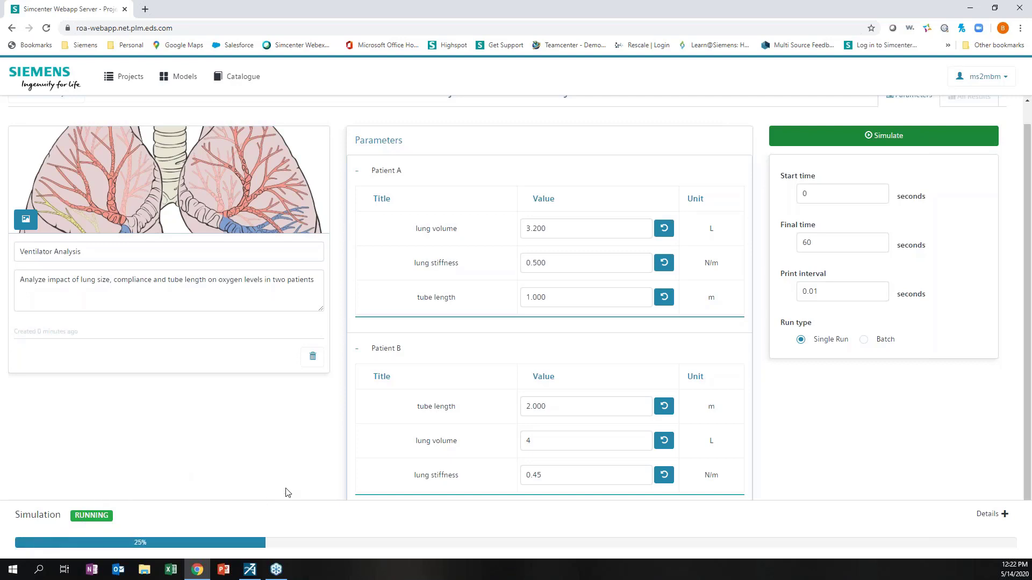
{"action": "scroll", "coordinate": [731, 382], "scroll_direction": "up", "scroll_amount": 1}
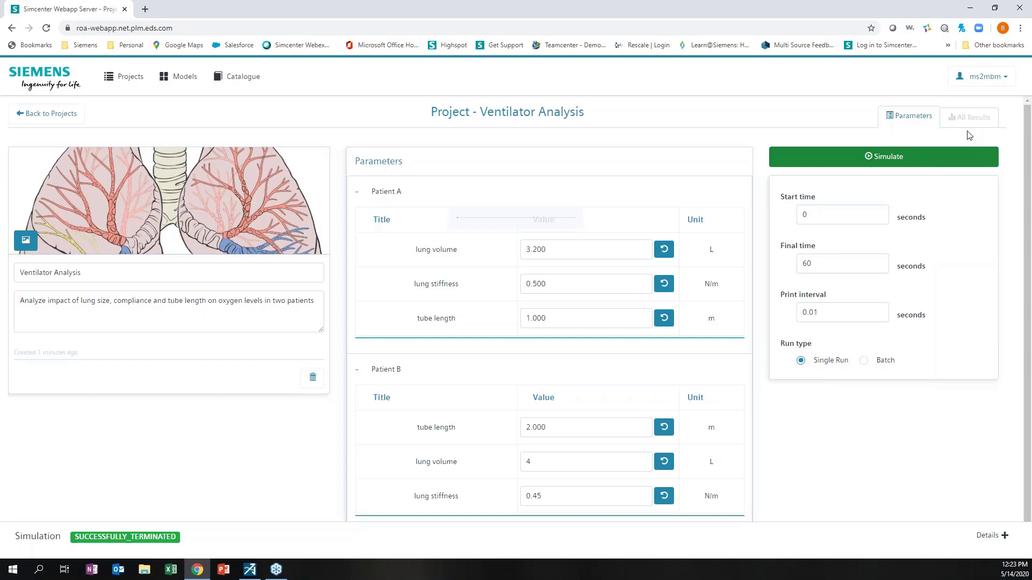
In All Results, plot O2 fraction in lung A and O2 fraction in lung B together
{"action": "left_click", "coordinate": [968, 120]}
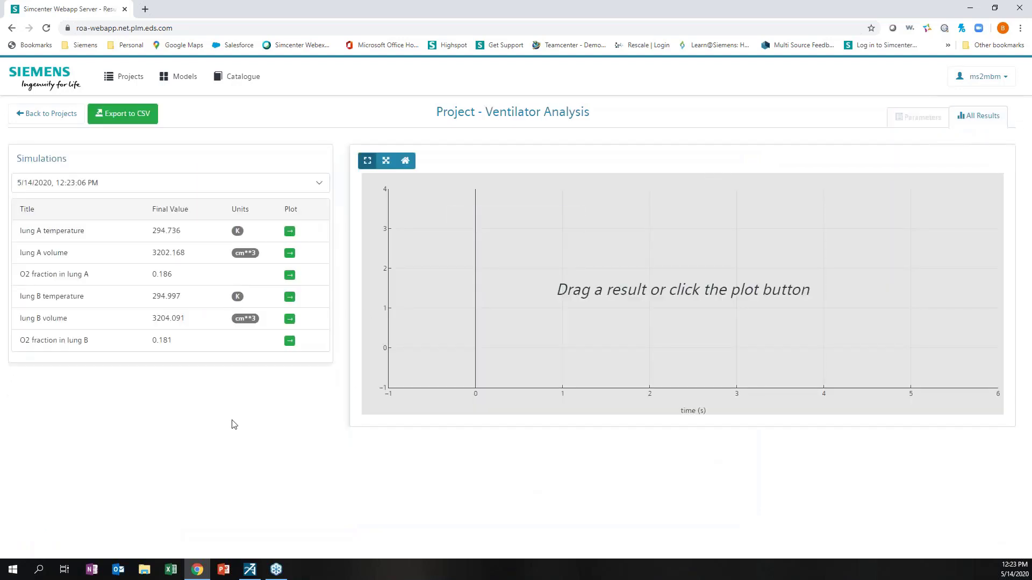
{"action": "left_click", "coordinate": [291, 276]}
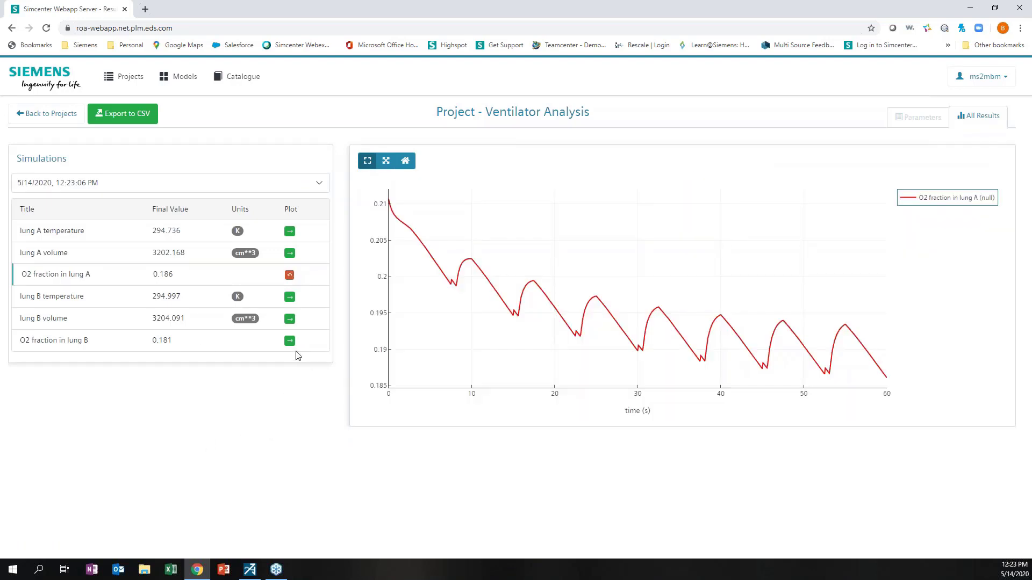
{"action": "left_click", "coordinate": [290, 341]}
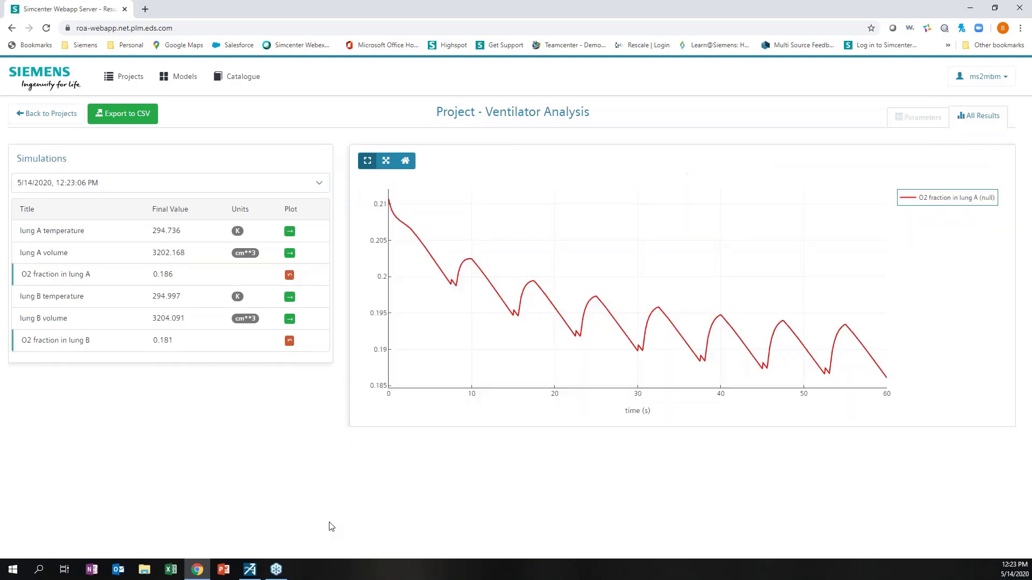